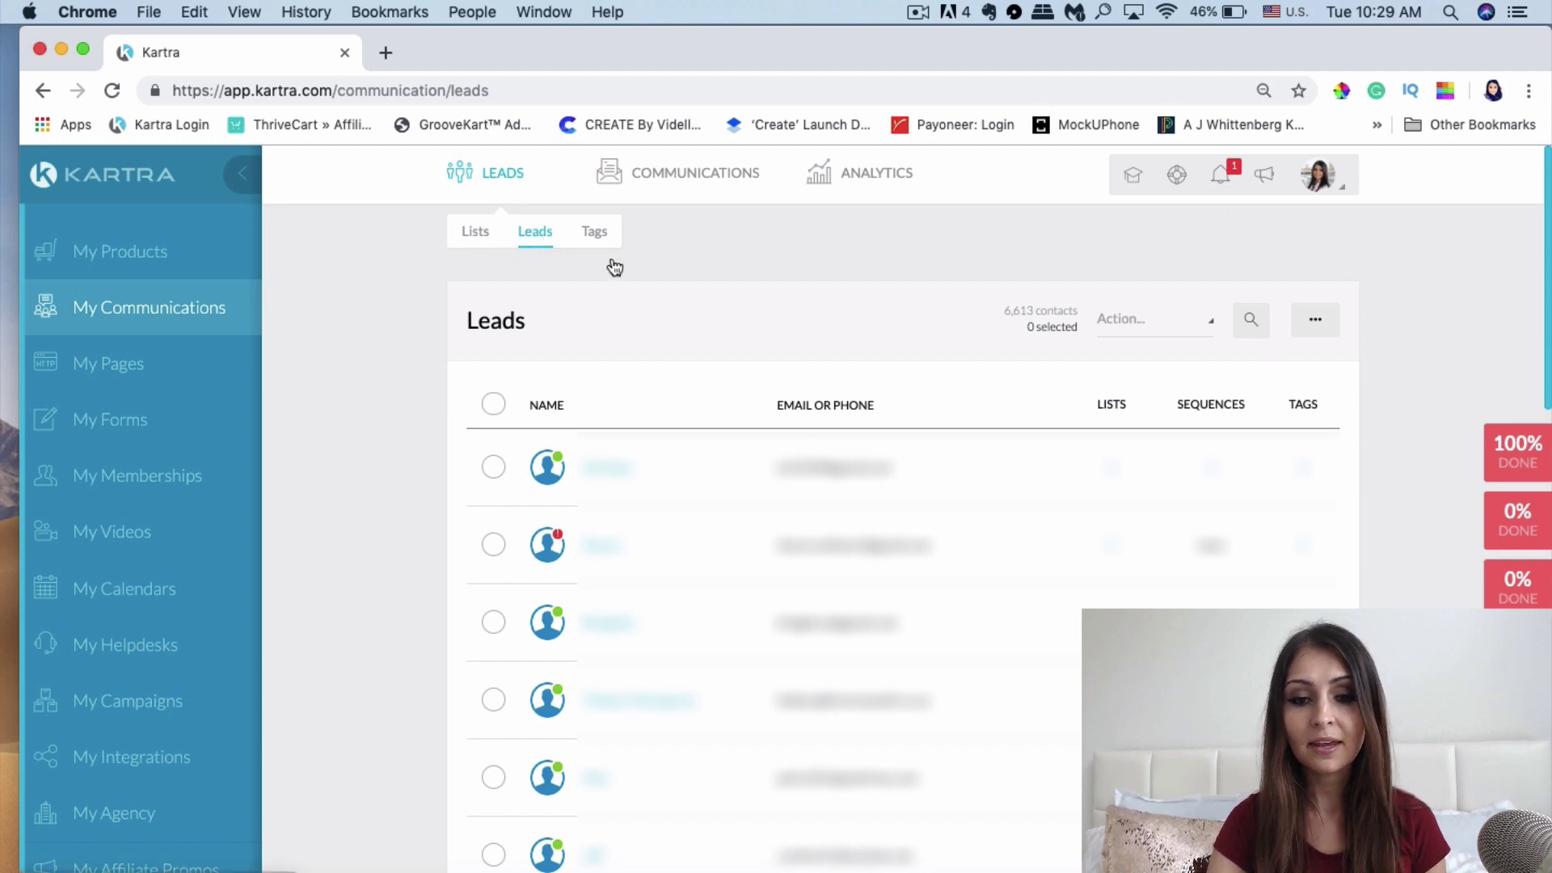
Select all 6,613 leads and export them with the Action menu's Export option
{"action": "left_click", "coordinate": [493, 406]}
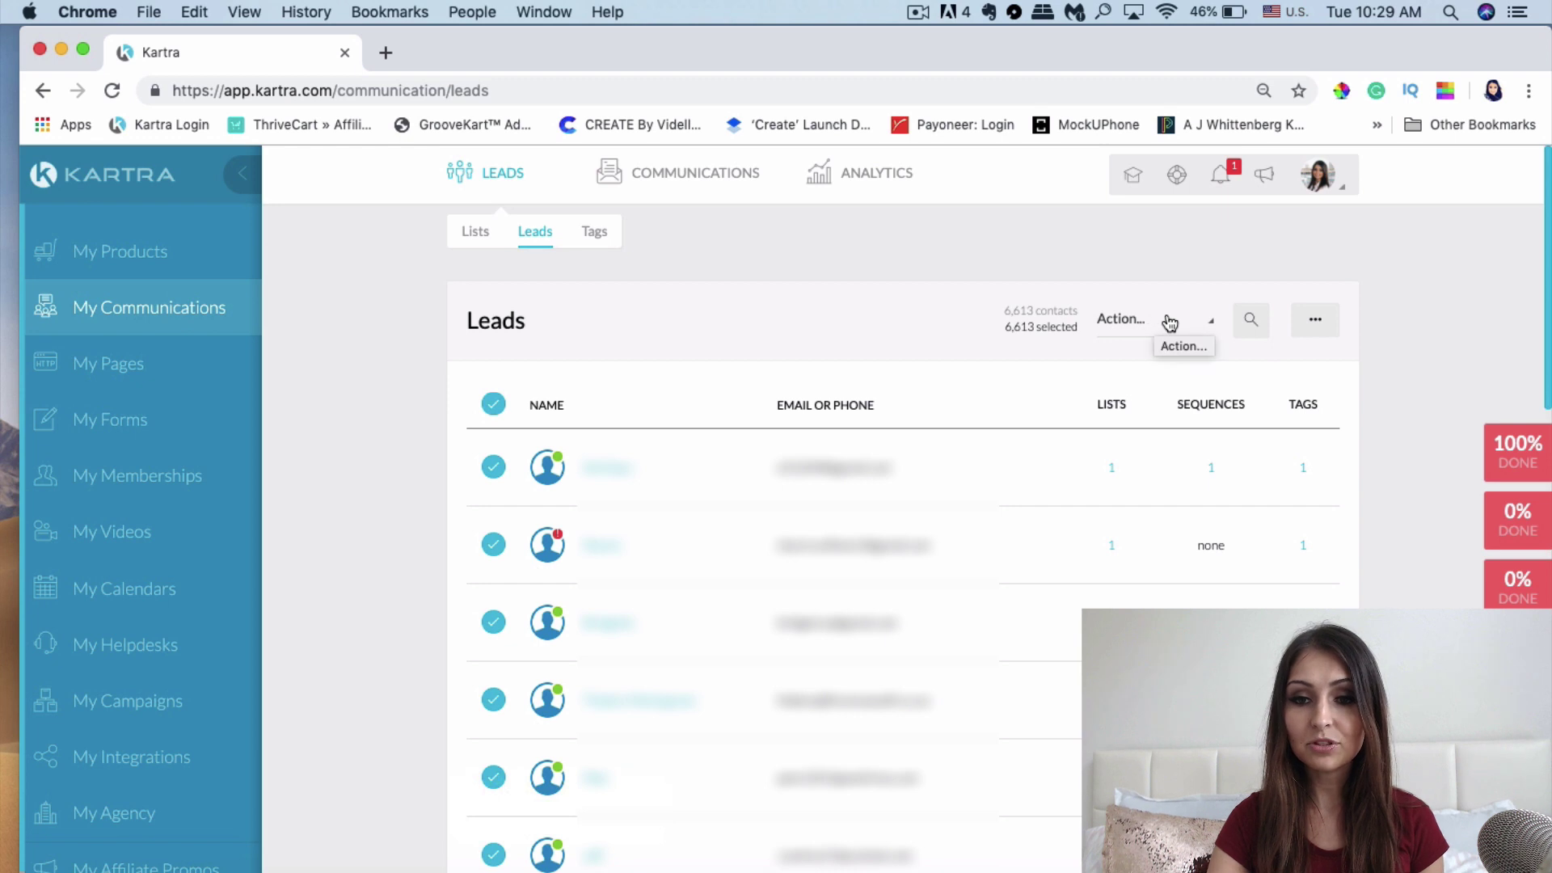
{"action": "left_click", "coordinate": [1144, 329]}
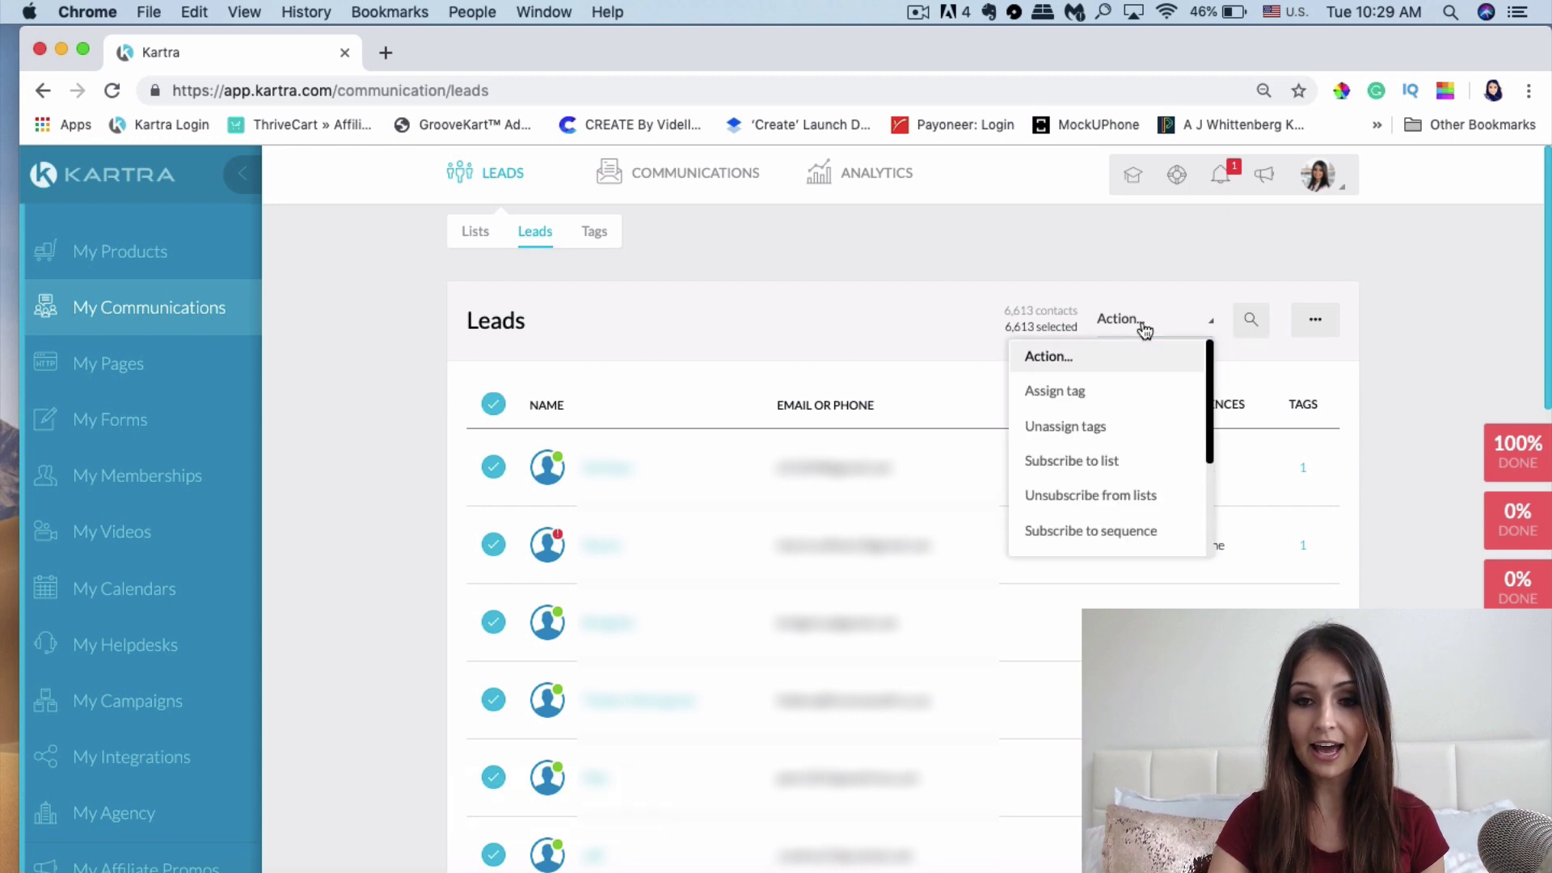
{"action": "scroll", "coordinate": [1142, 430], "scroll_direction": "down", "scroll_amount": 3}
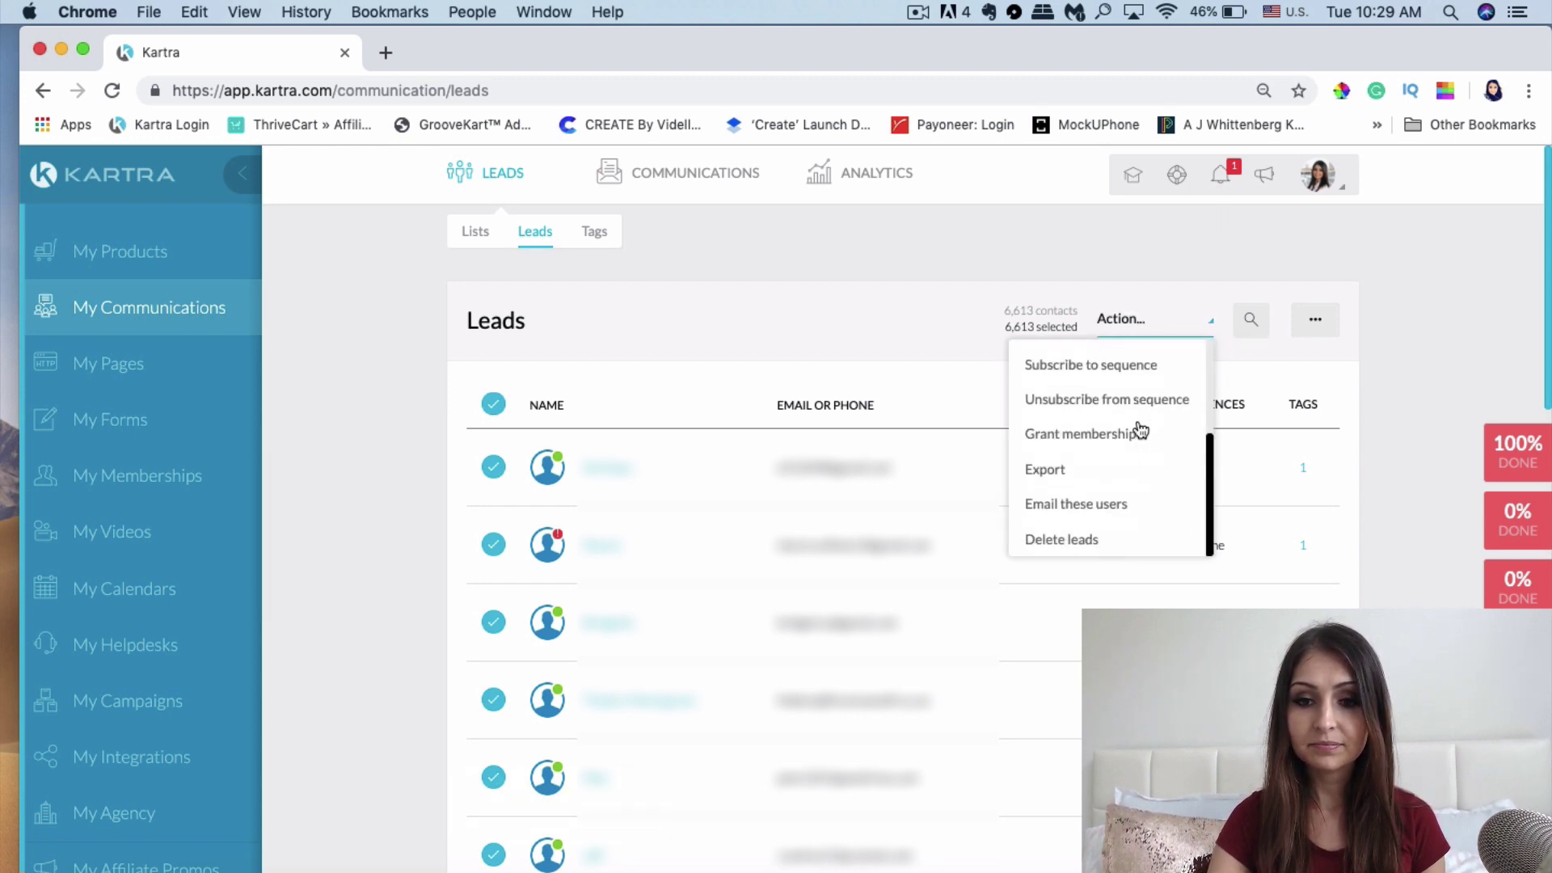
{"action": "scroll", "coordinate": [1138, 429], "scroll_direction": "up", "scroll_amount": 2}
{"action": "scroll", "coordinate": [1138, 428], "scroll_direction": "down", "scroll_amount": 2}
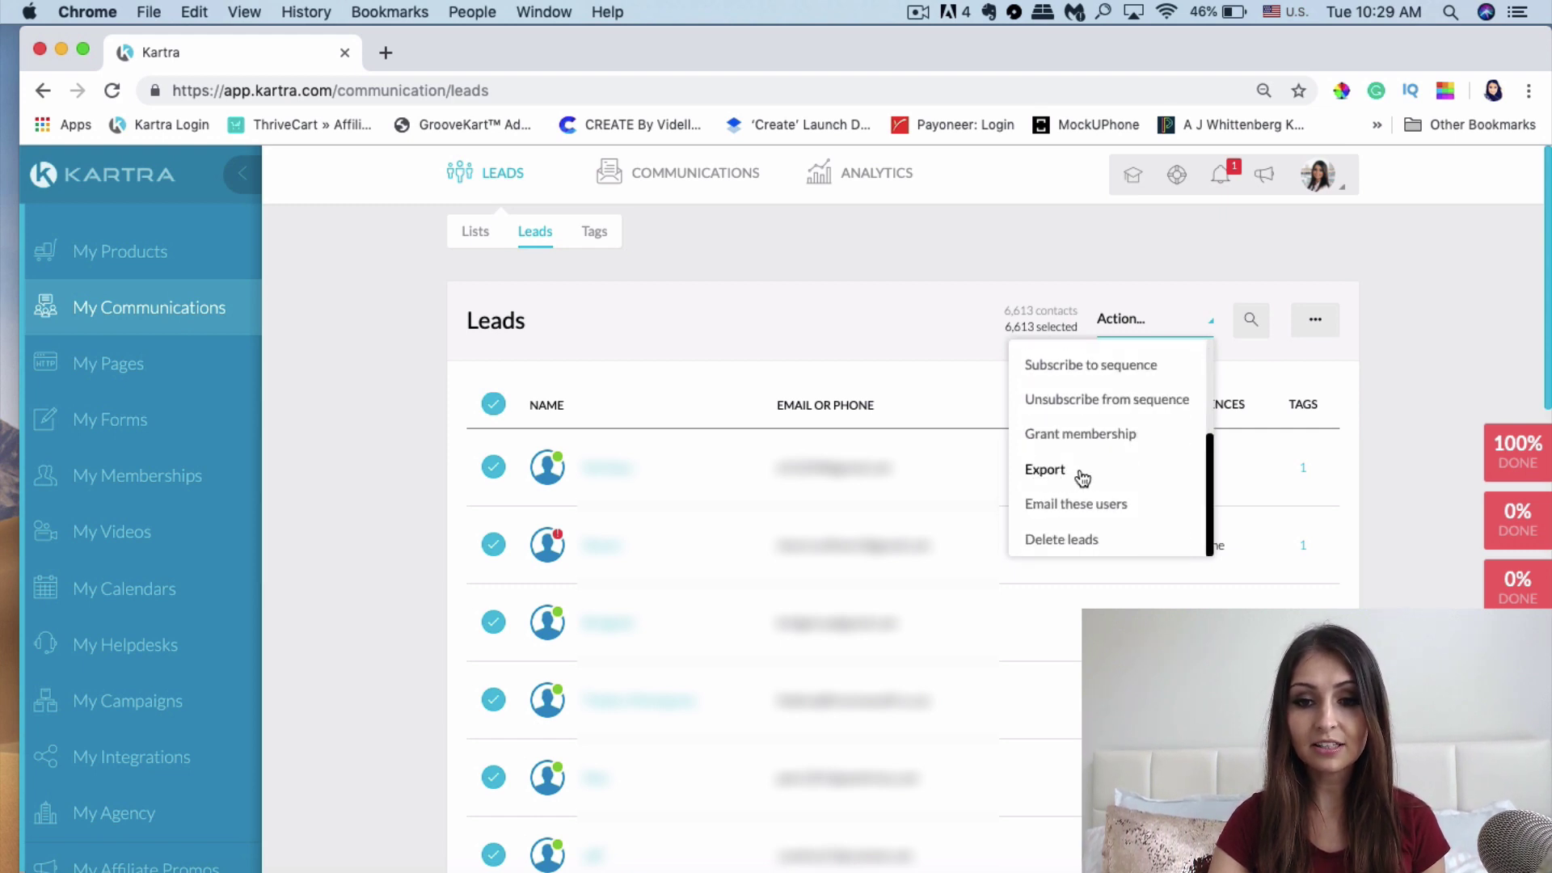
{"action": "left_click", "coordinate": [1047, 471]}
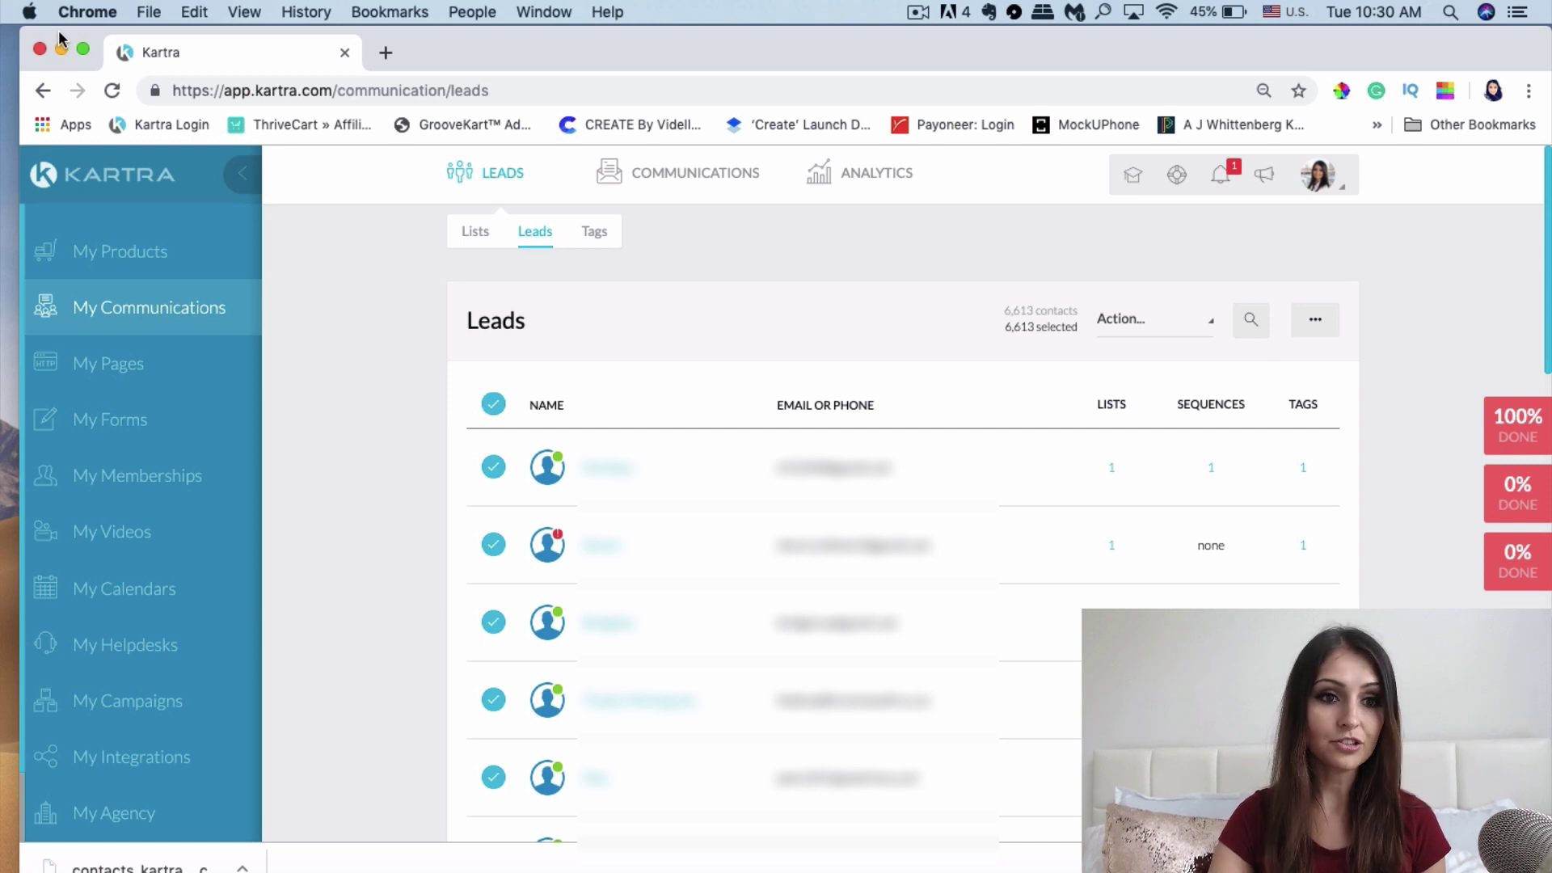
Save the downloaded contacts_kartra file to the desktop, then restore the Chrome window
{"action": "double_click", "coordinate": [29, 44]}
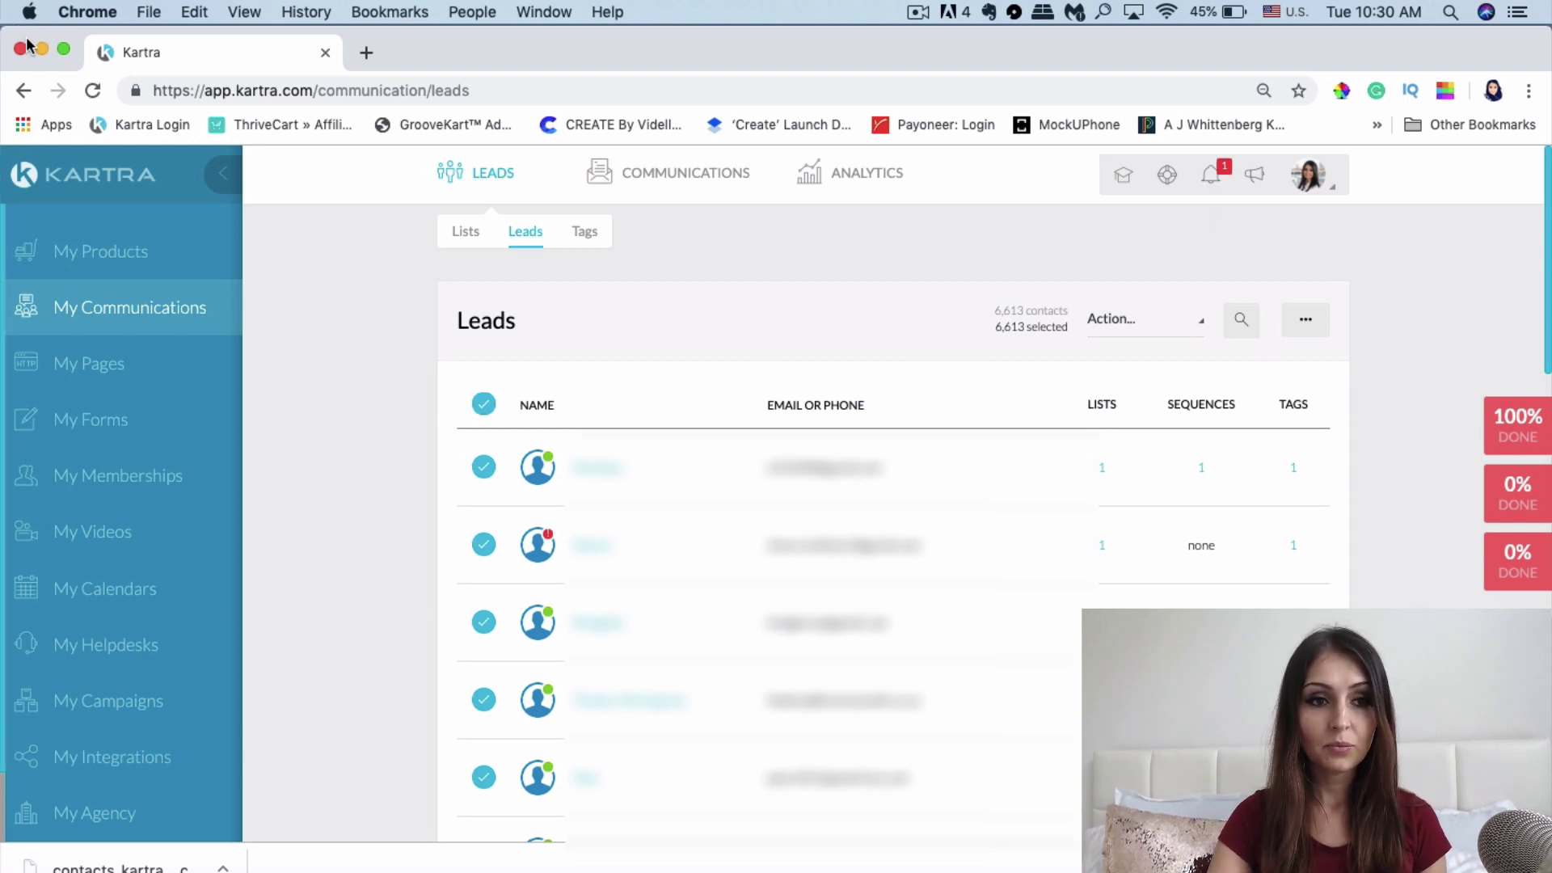
{"action": "left_click_drag", "start_coordinate": [29, 44], "coordinate": [96, 45]}
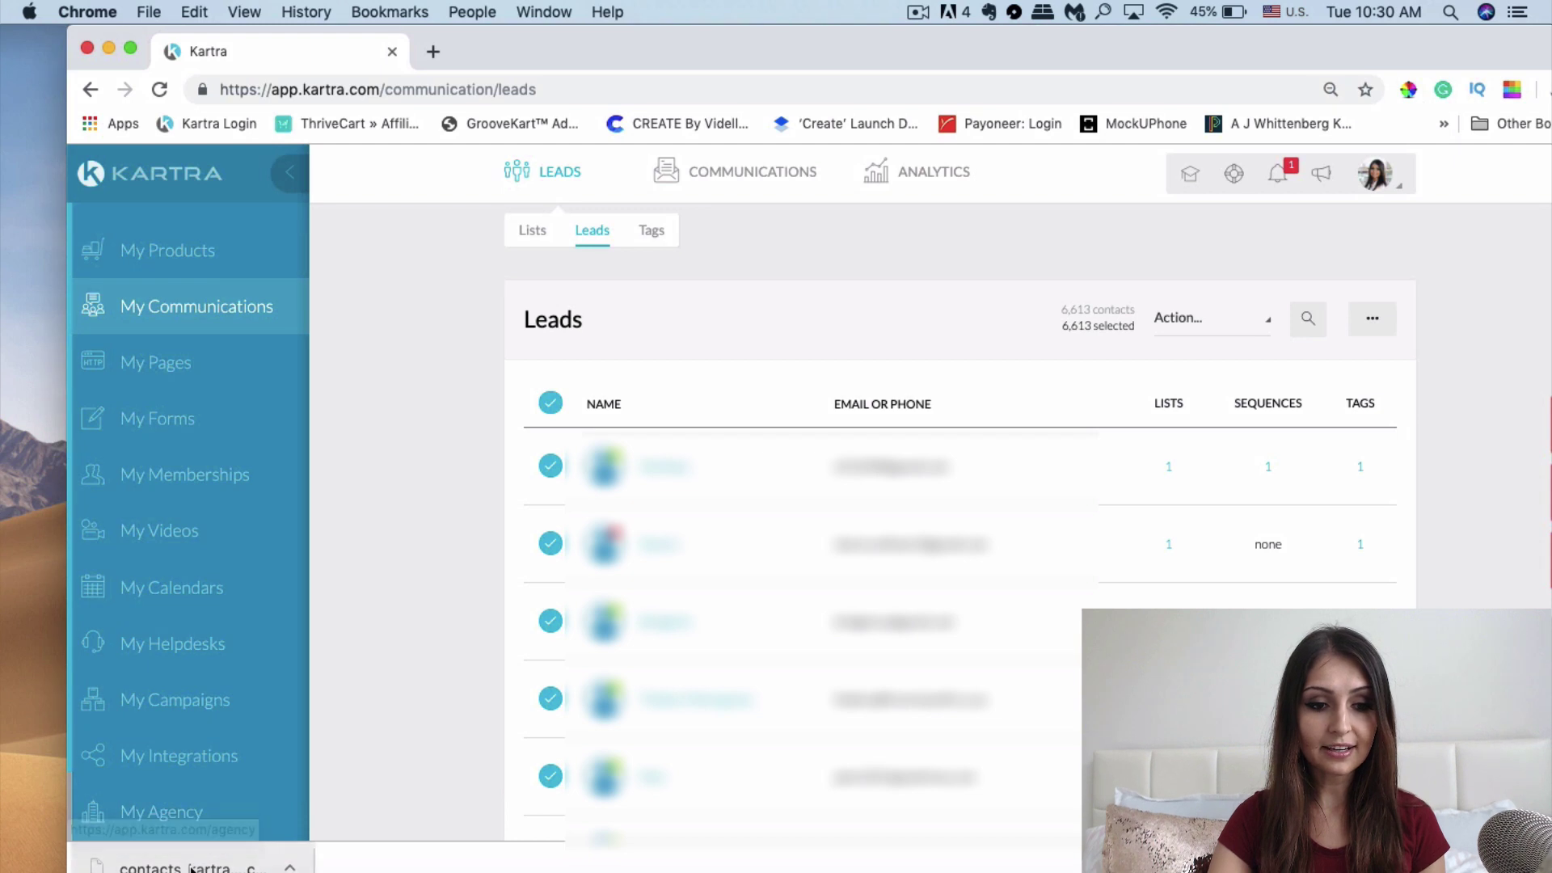
{"action": "left_click_drag", "start_coordinate": [192, 867], "coordinate": [25, 679]}
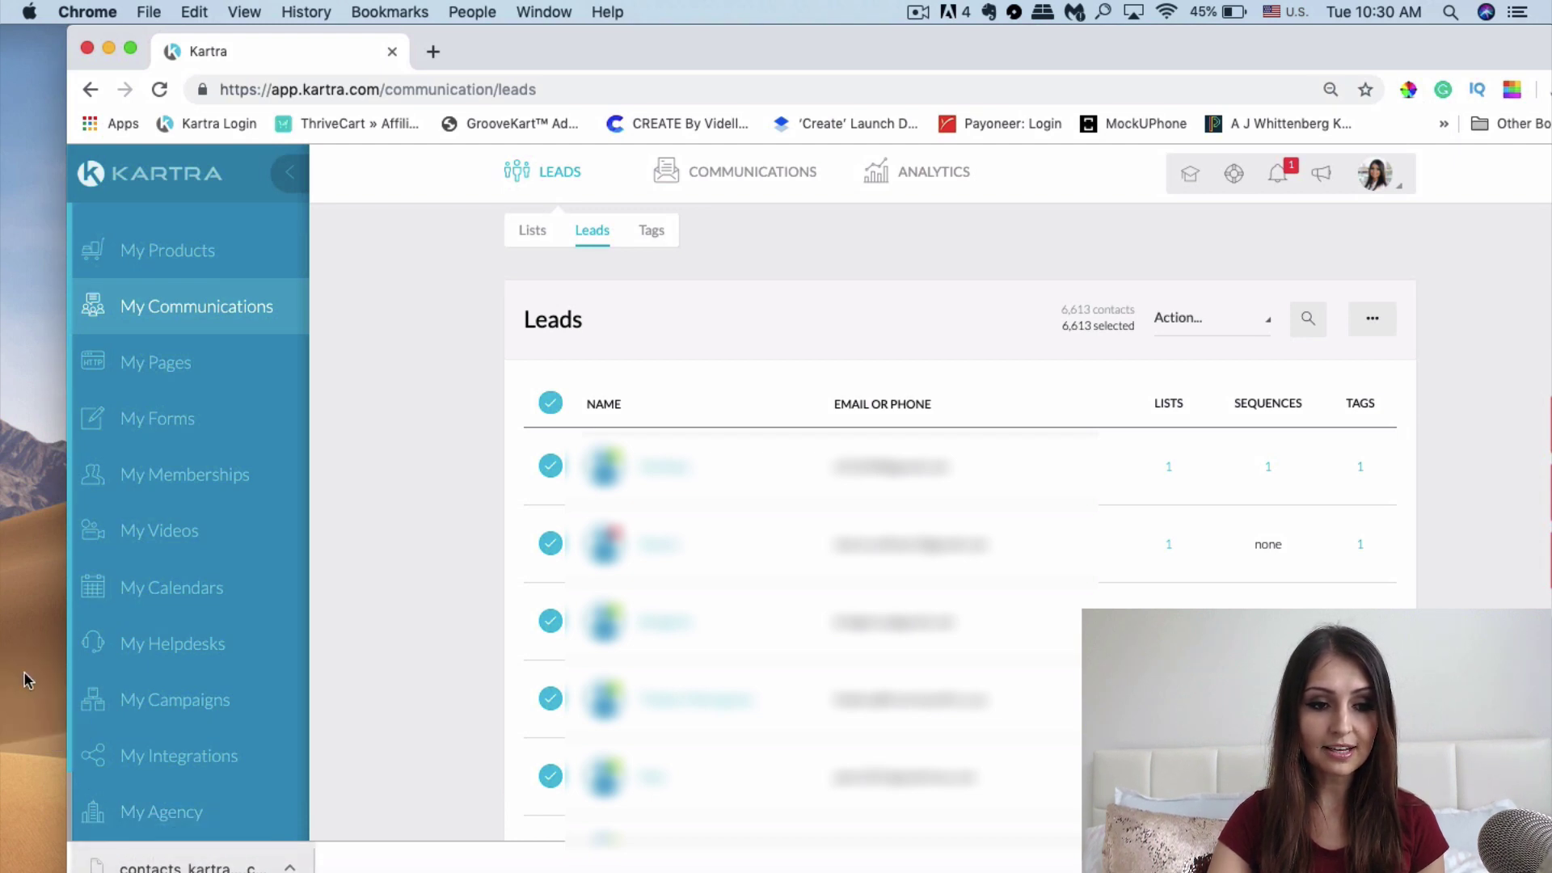
{"action": "left_click_drag", "start_coordinate": [108, 36], "coordinate": [41, 36]}
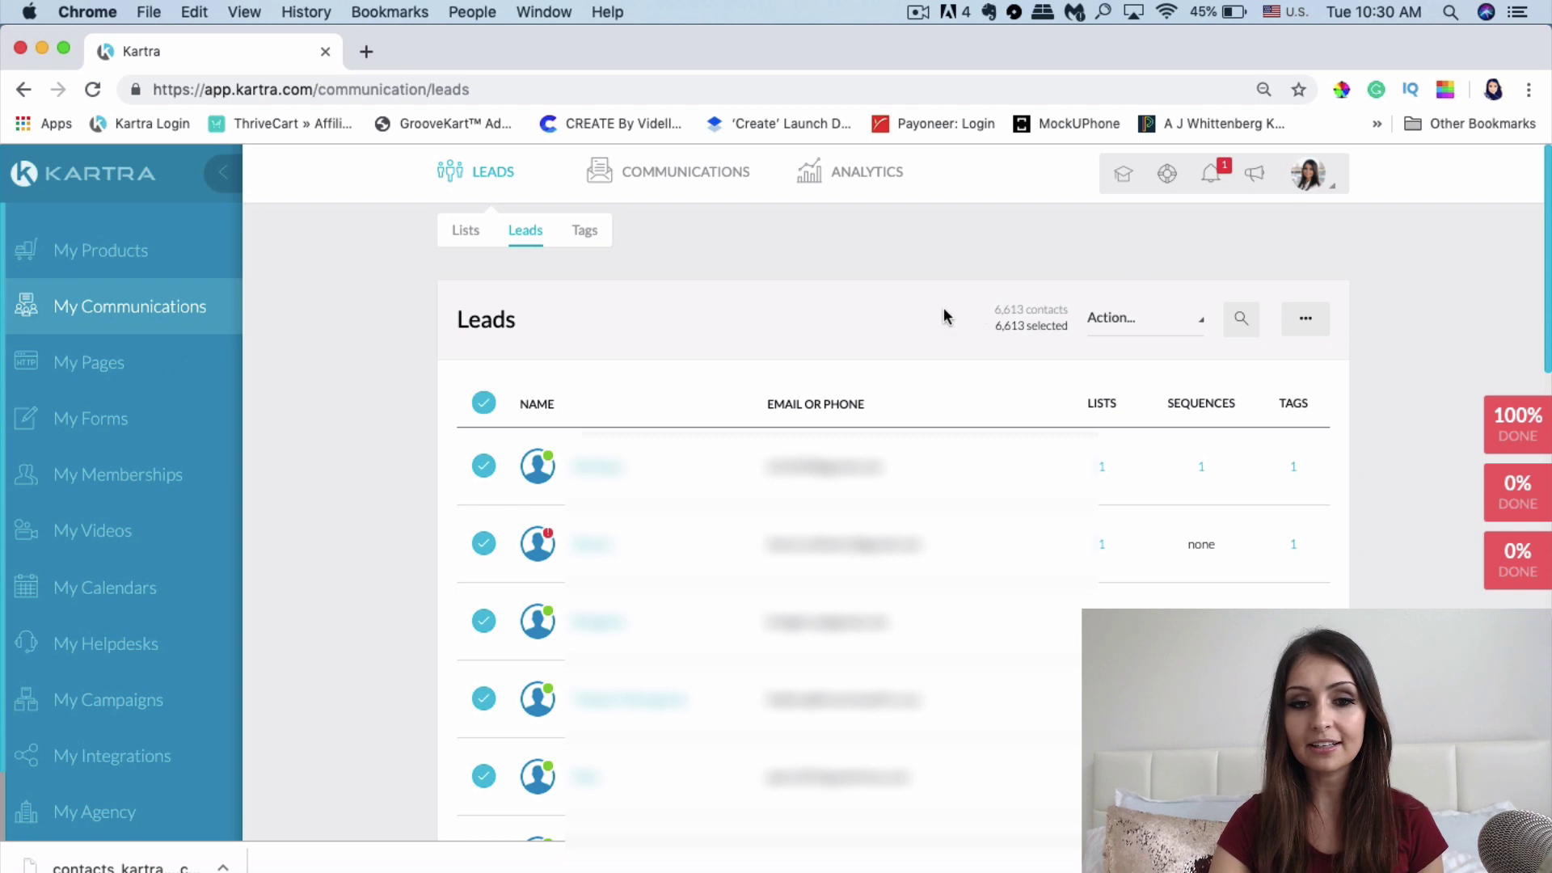
Deselect all leads and add a 'Level of engagement' advanced filter condition
{"action": "left_click", "coordinate": [482, 404]}
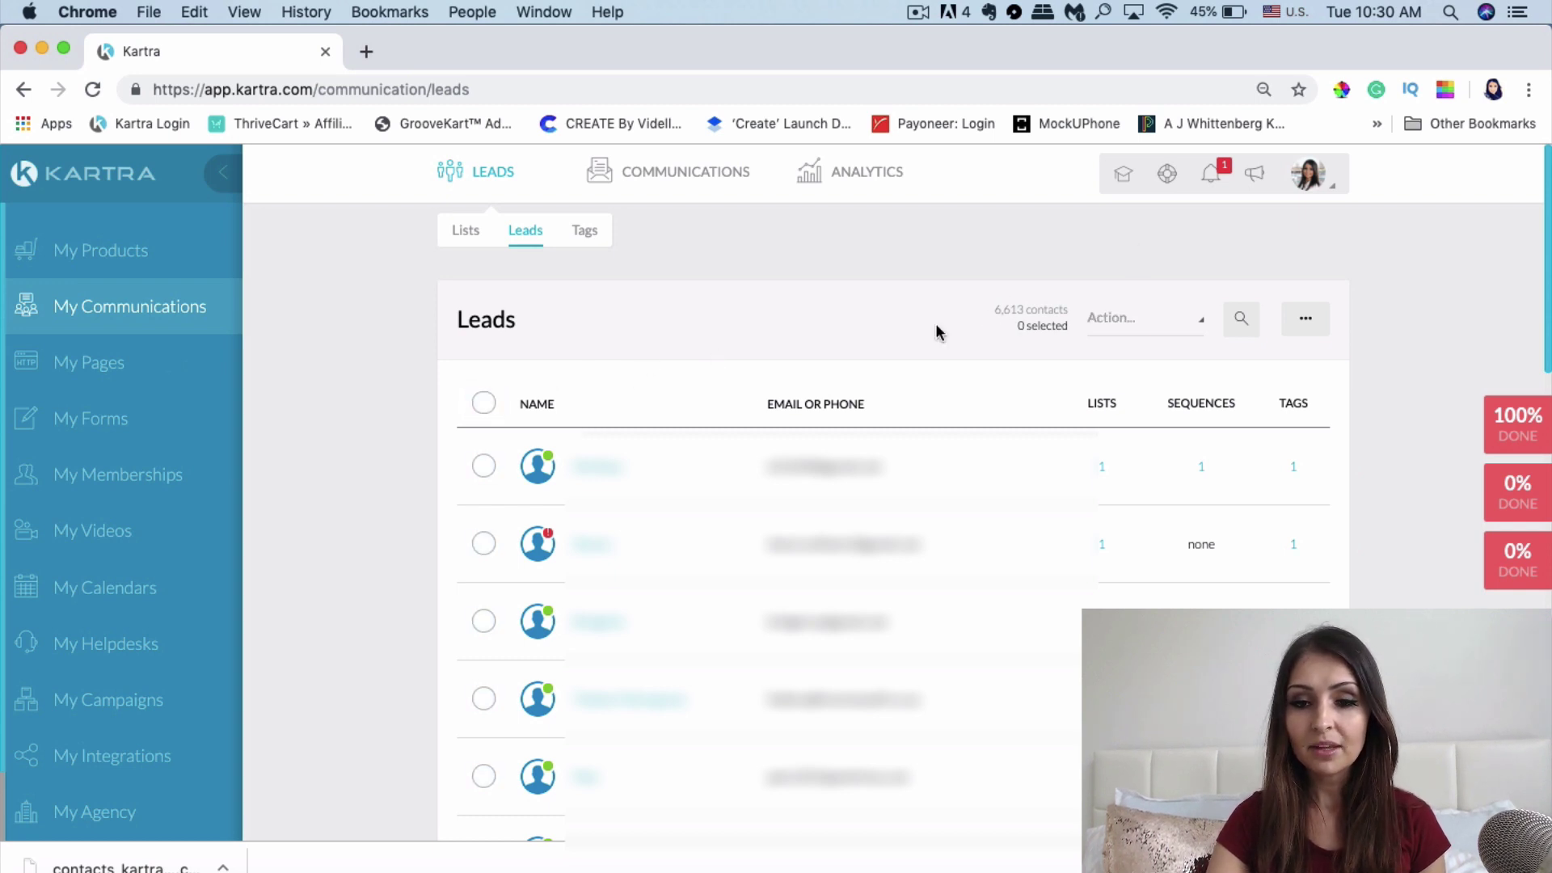
{"action": "left_click", "coordinate": [1306, 323]}
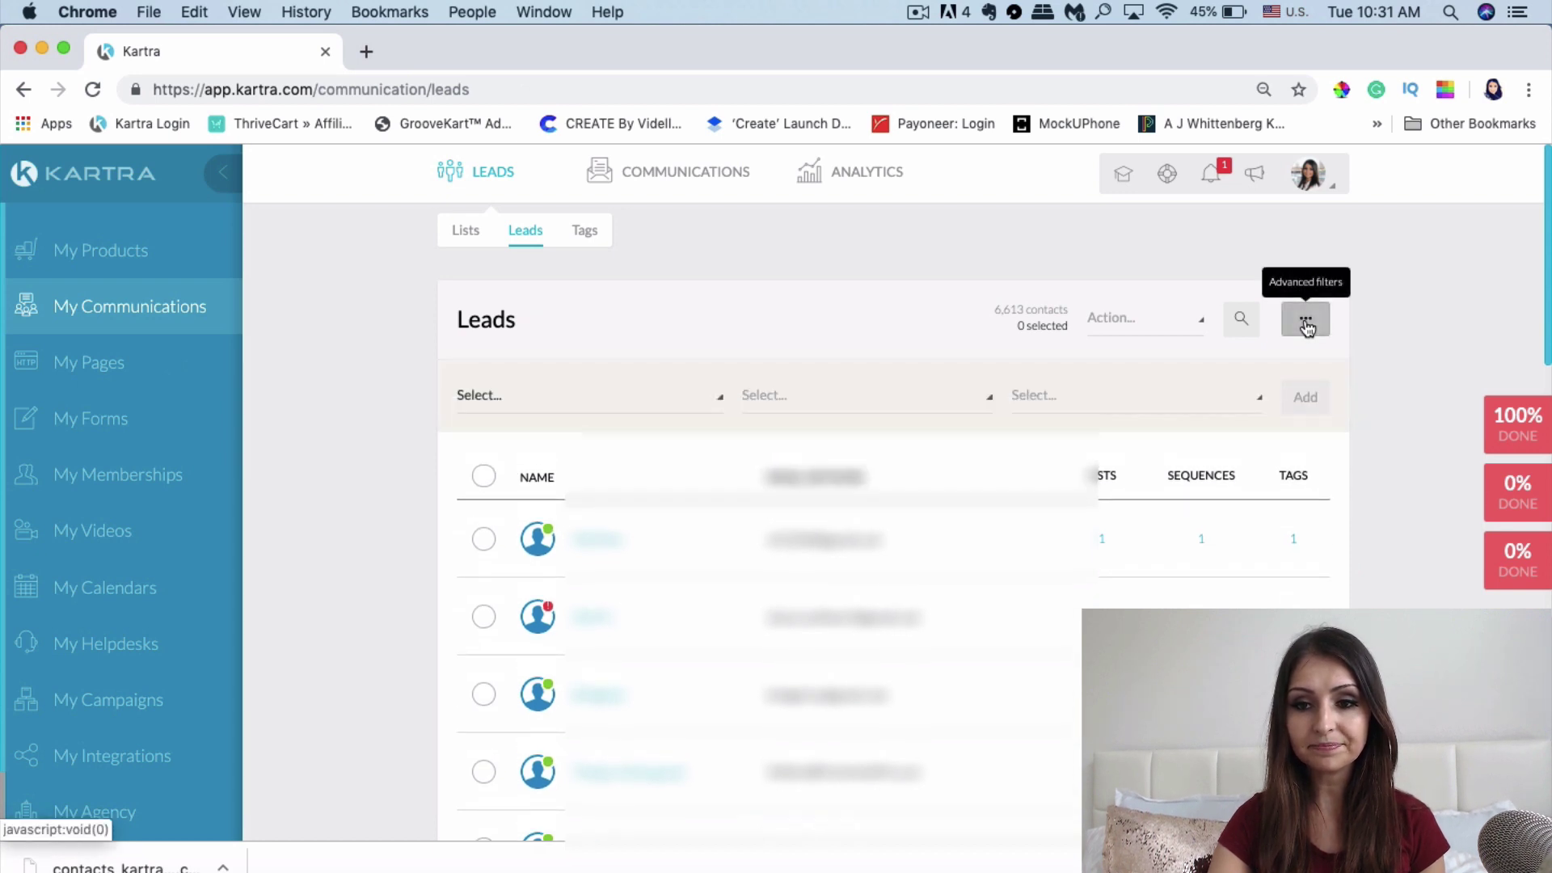
{"action": "left_click", "coordinate": [587, 405]}
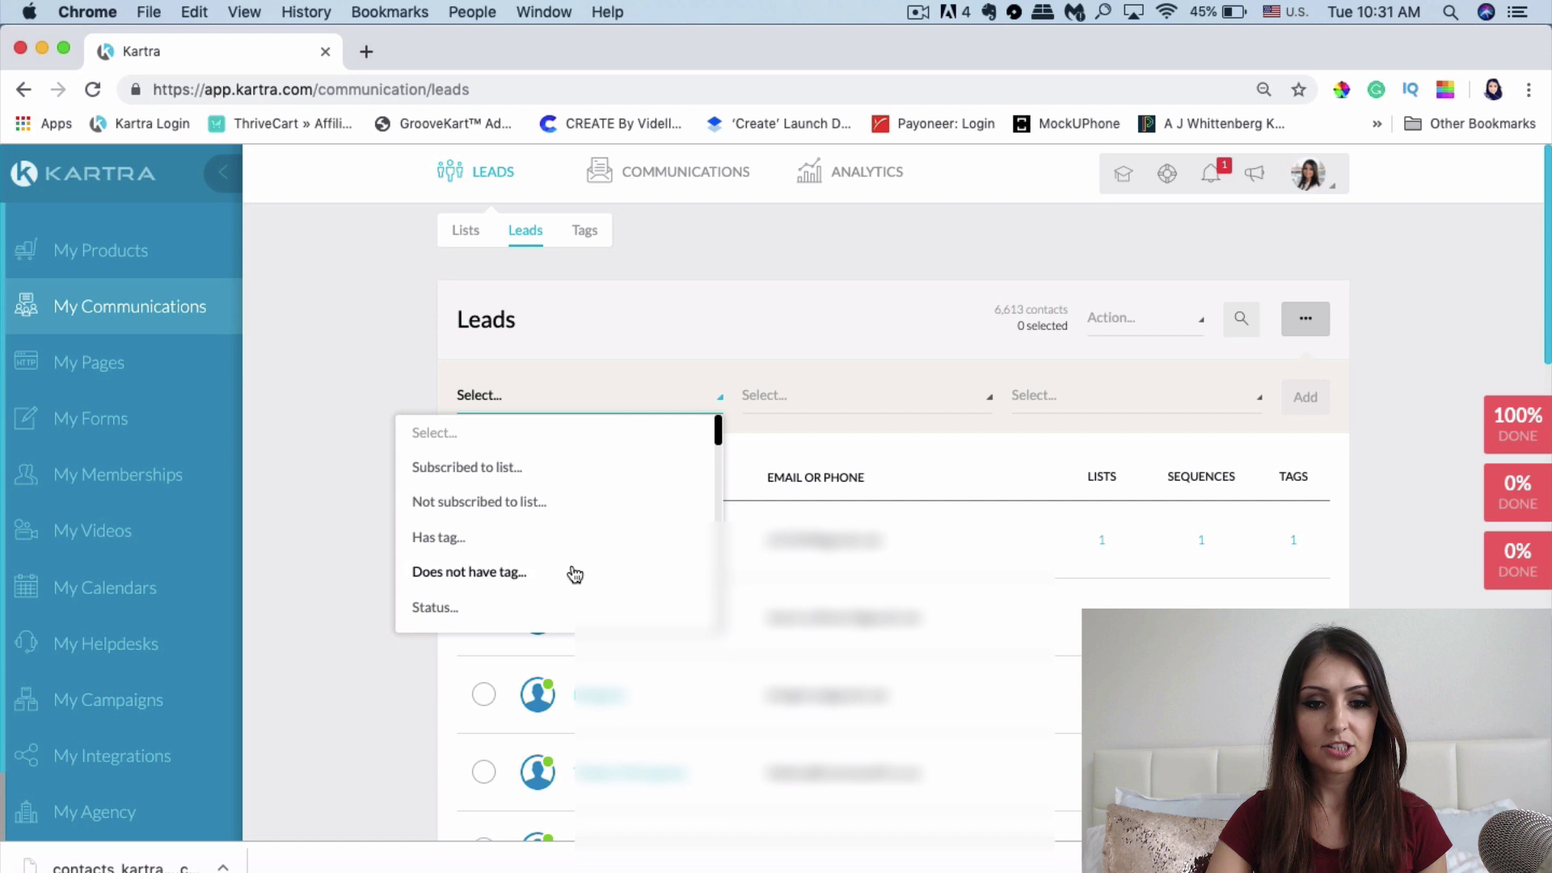
{"action": "scroll", "coordinate": [575, 573], "scroll_direction": "down", "scroll_amount": 3}
{"action": "scroll", "coordinate": [575, 574], "scroll_direction": "down", "scroll_amount": 10}
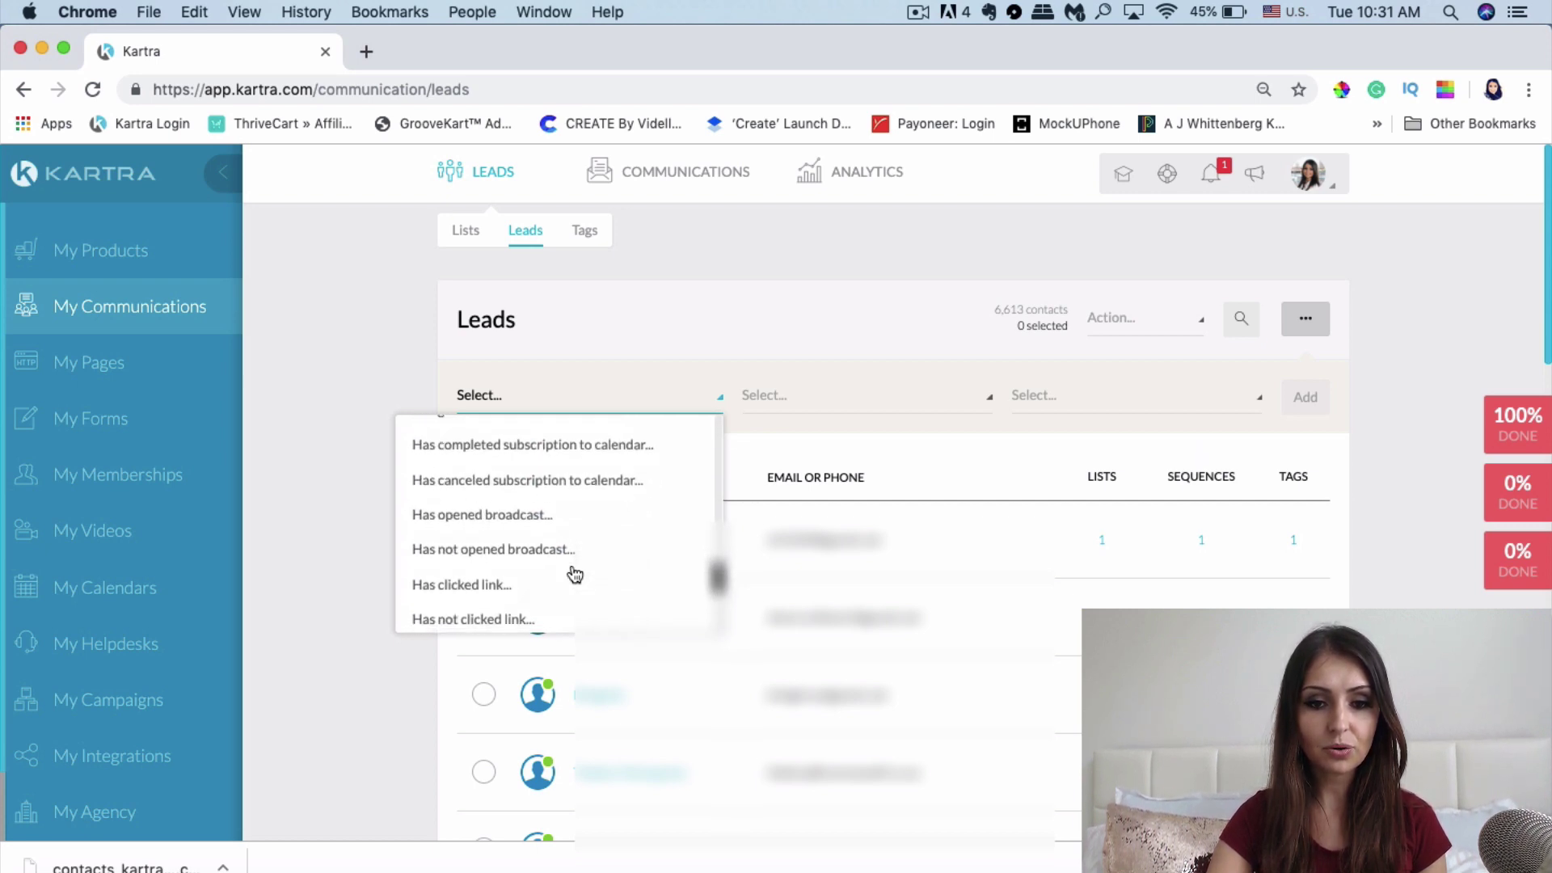
{"action": "scroll", "coordinate": [575, 574], "scroll_direction": "down", "scroll_amount": 3}
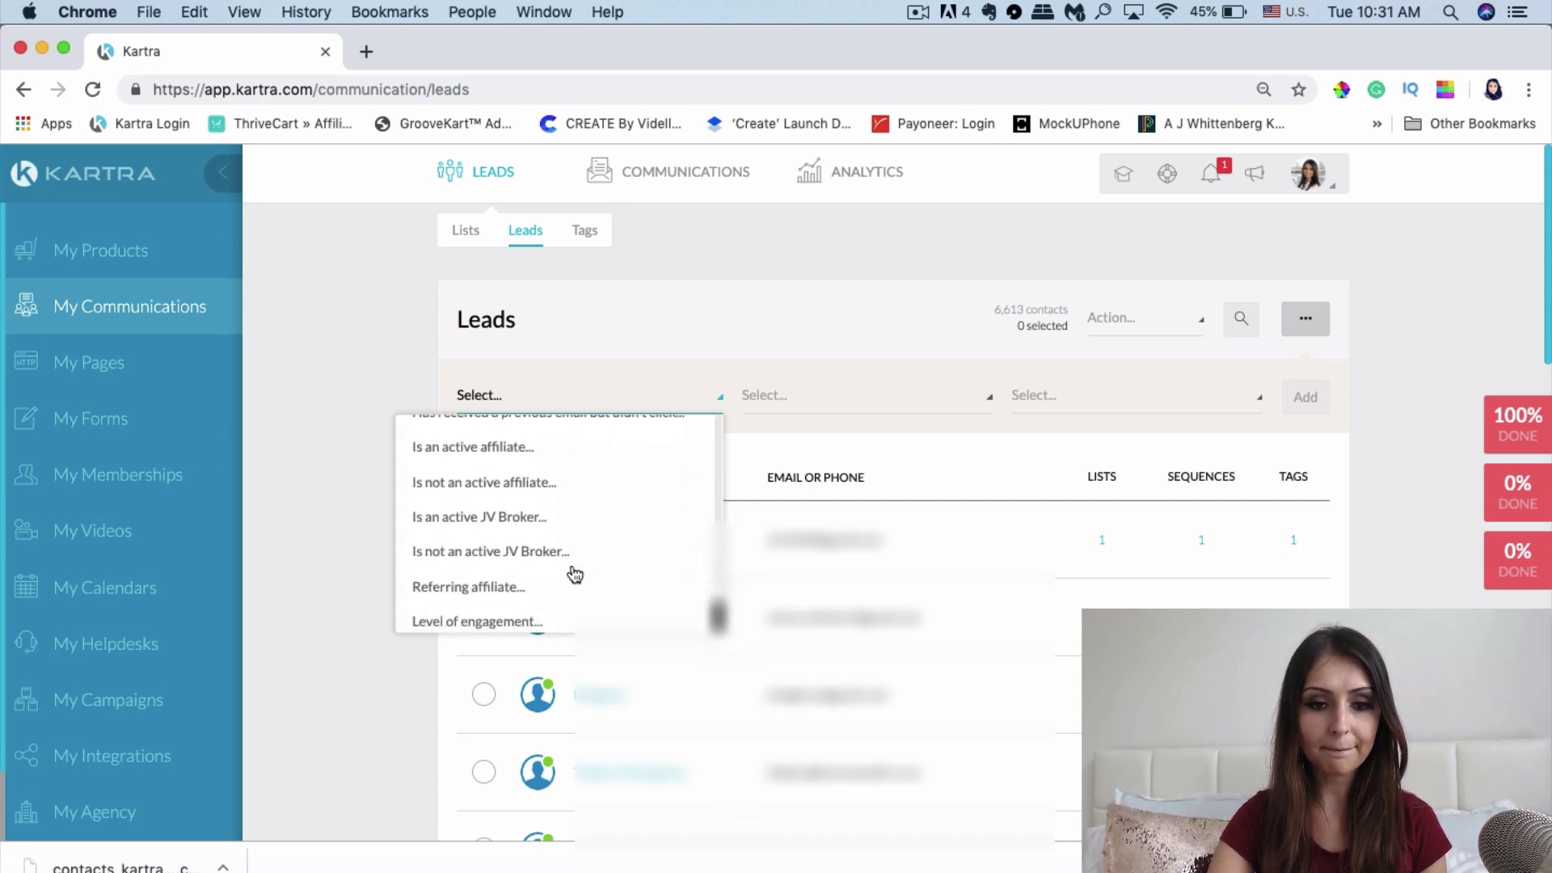
{"action": "left_click", "coordinate": [483, 617]}
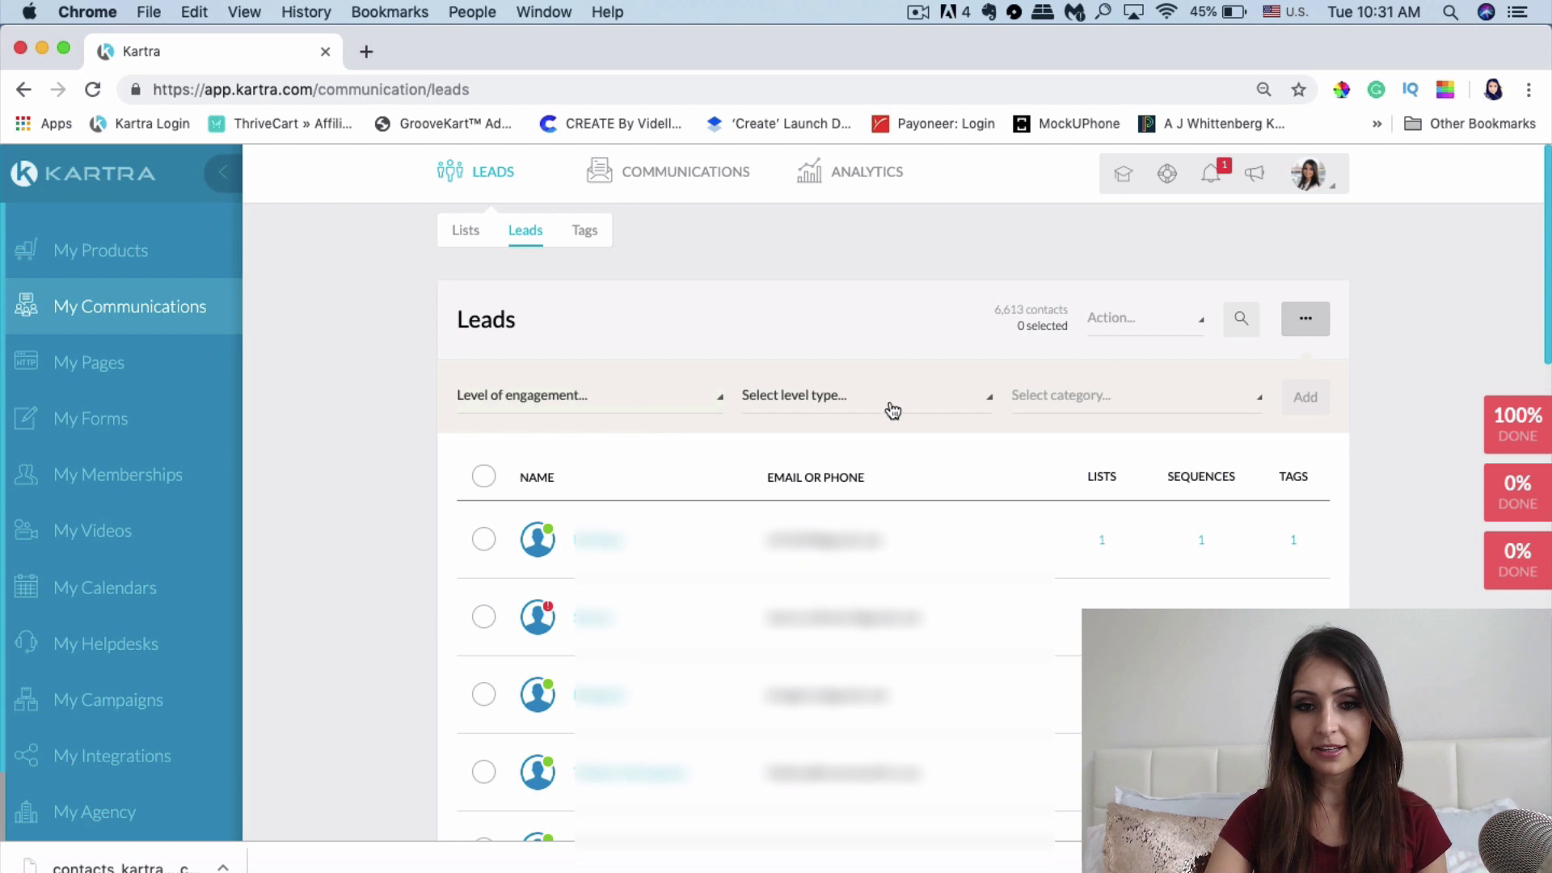
Set the filter to 'Has not opened any email' for at least 180 days and add it
{"action": "left_click", "coordinate": [845, 404]}
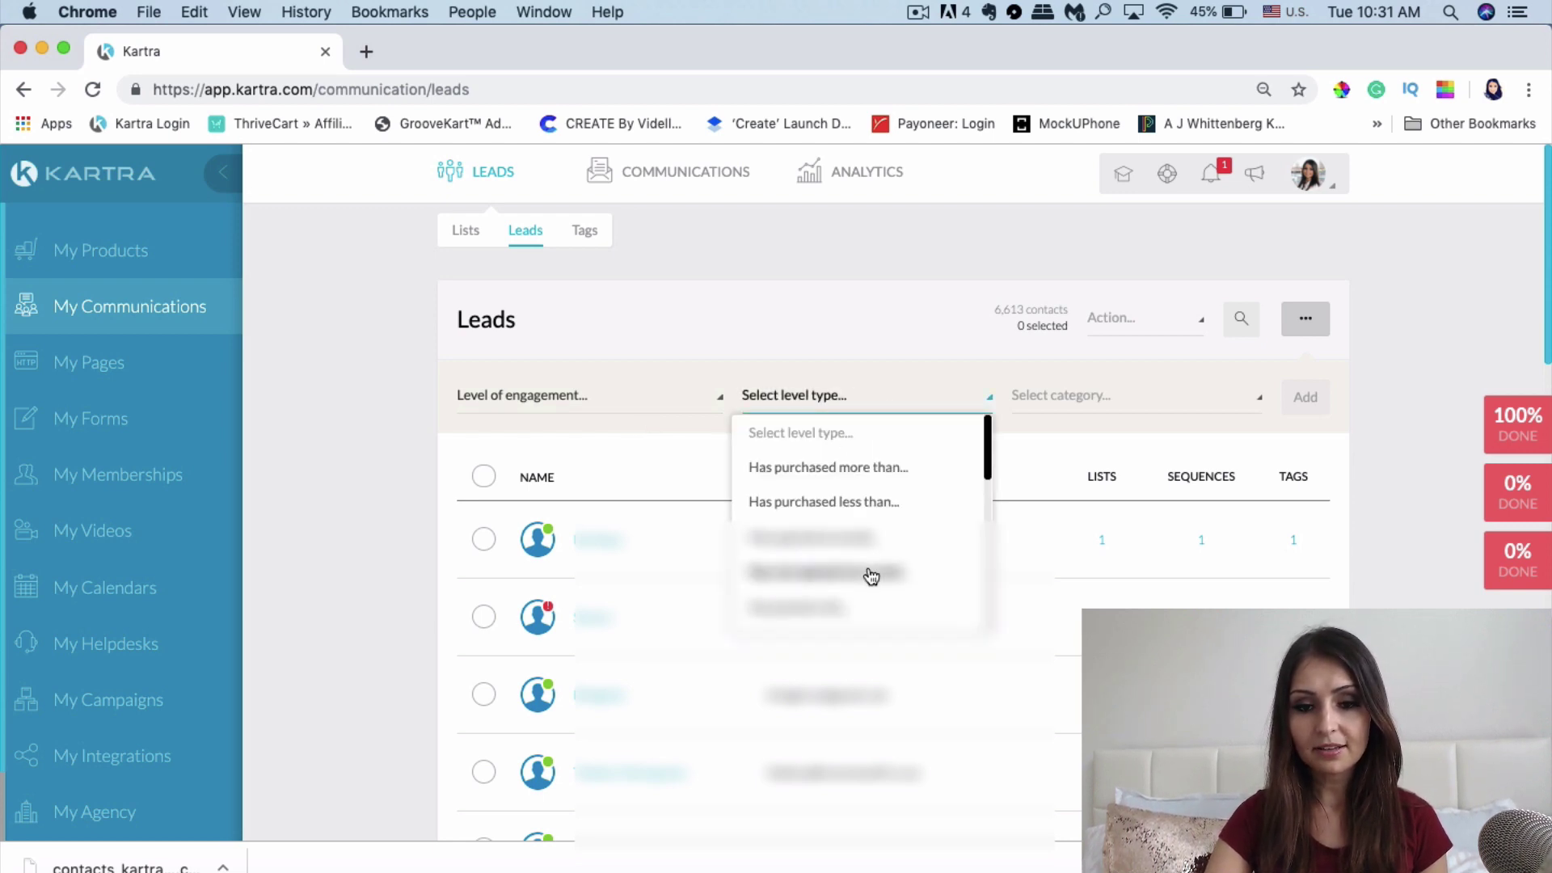
{"action": "scroll", "coordinate": [869, 576], "scroll_direction": "down", "scroll_amount": 3}
{"action": "scroll", "coordinate": [869, 575], "scroll_direction": "up", "scroll_amount": 2}
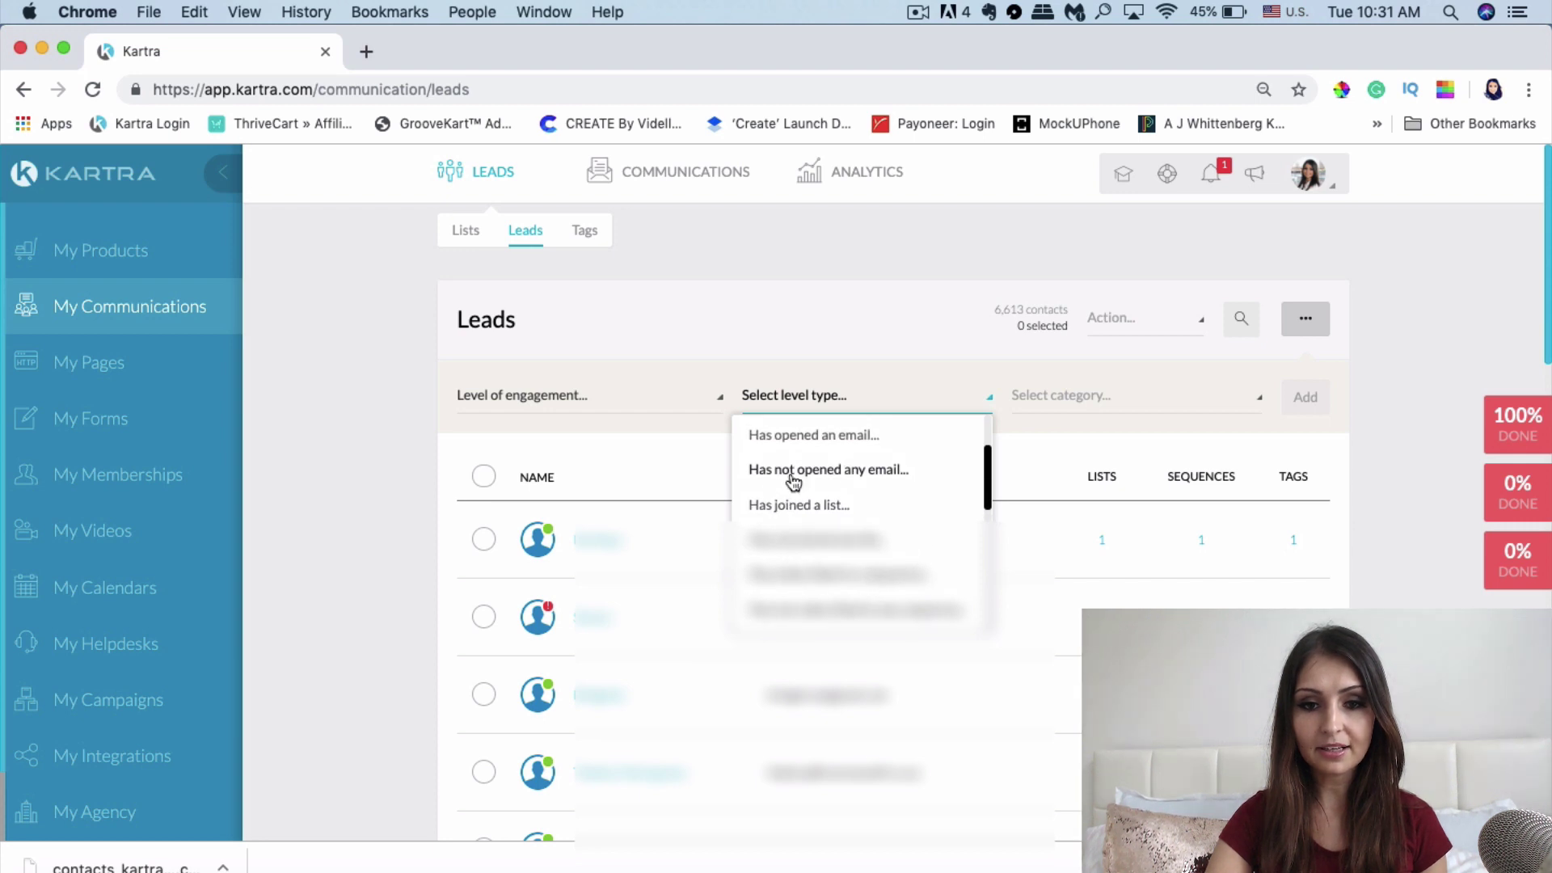
{"action": "left_click", "coordinate": [875, 476]}
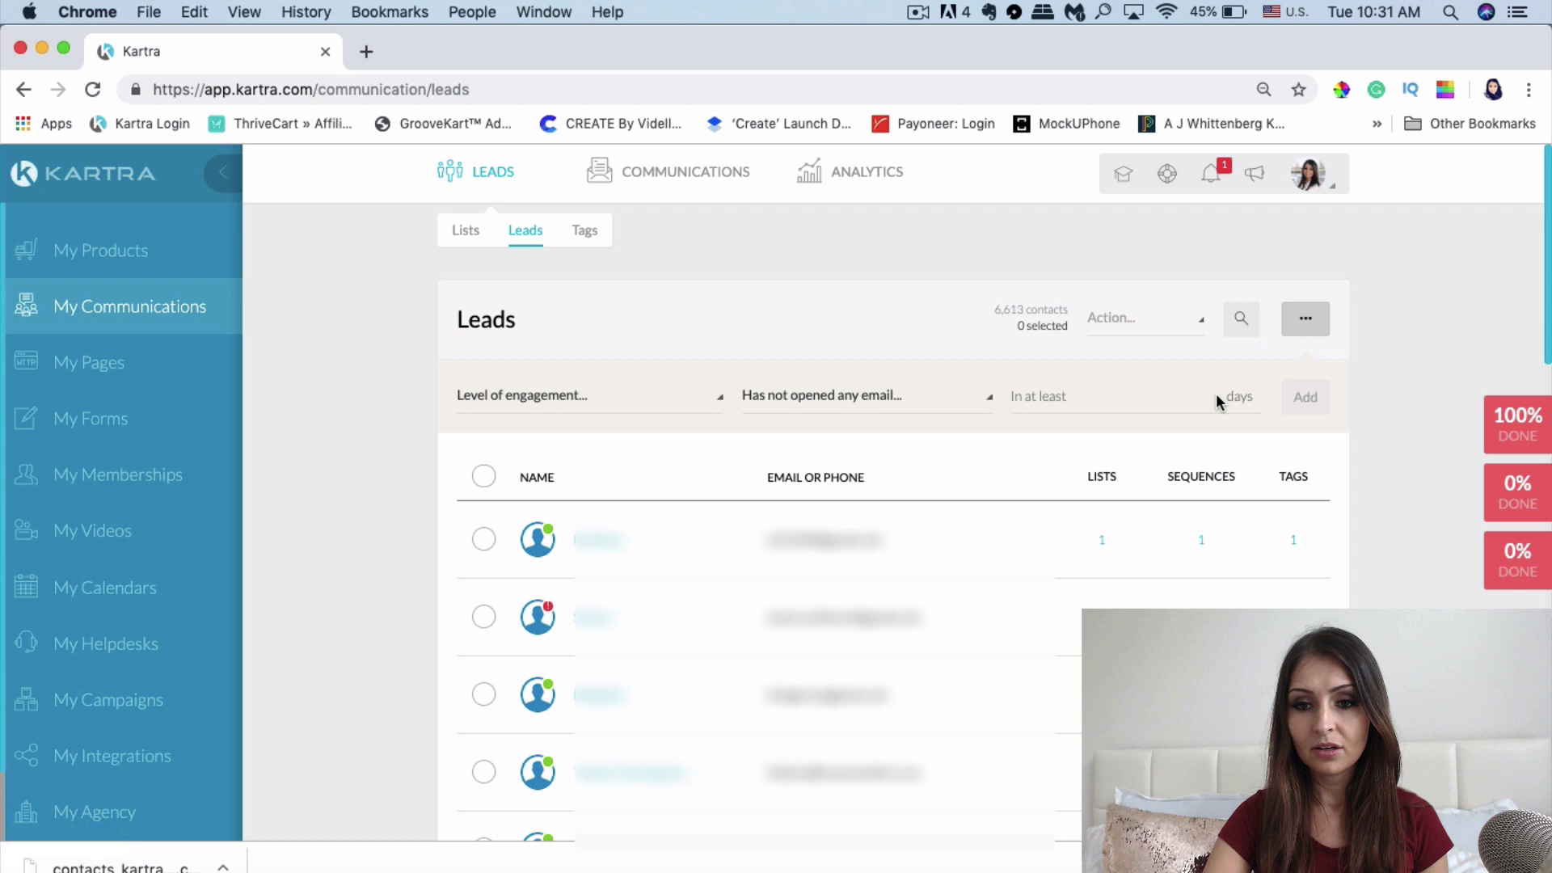
{"action": "left_click", "coordinate": [1095, 409]}
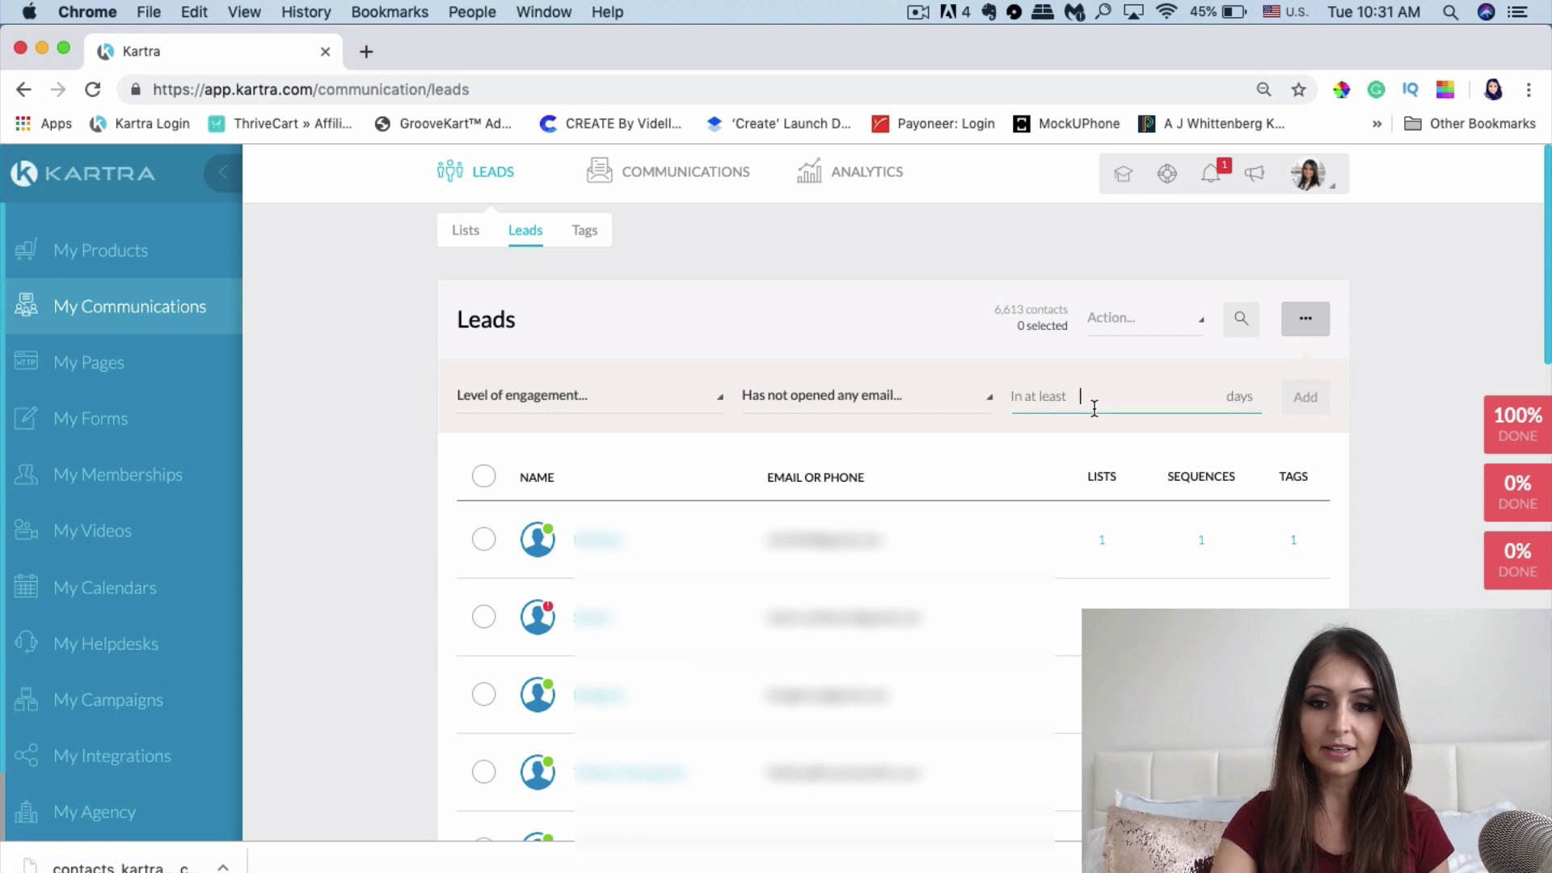
{"action": "type", "text": "180"}
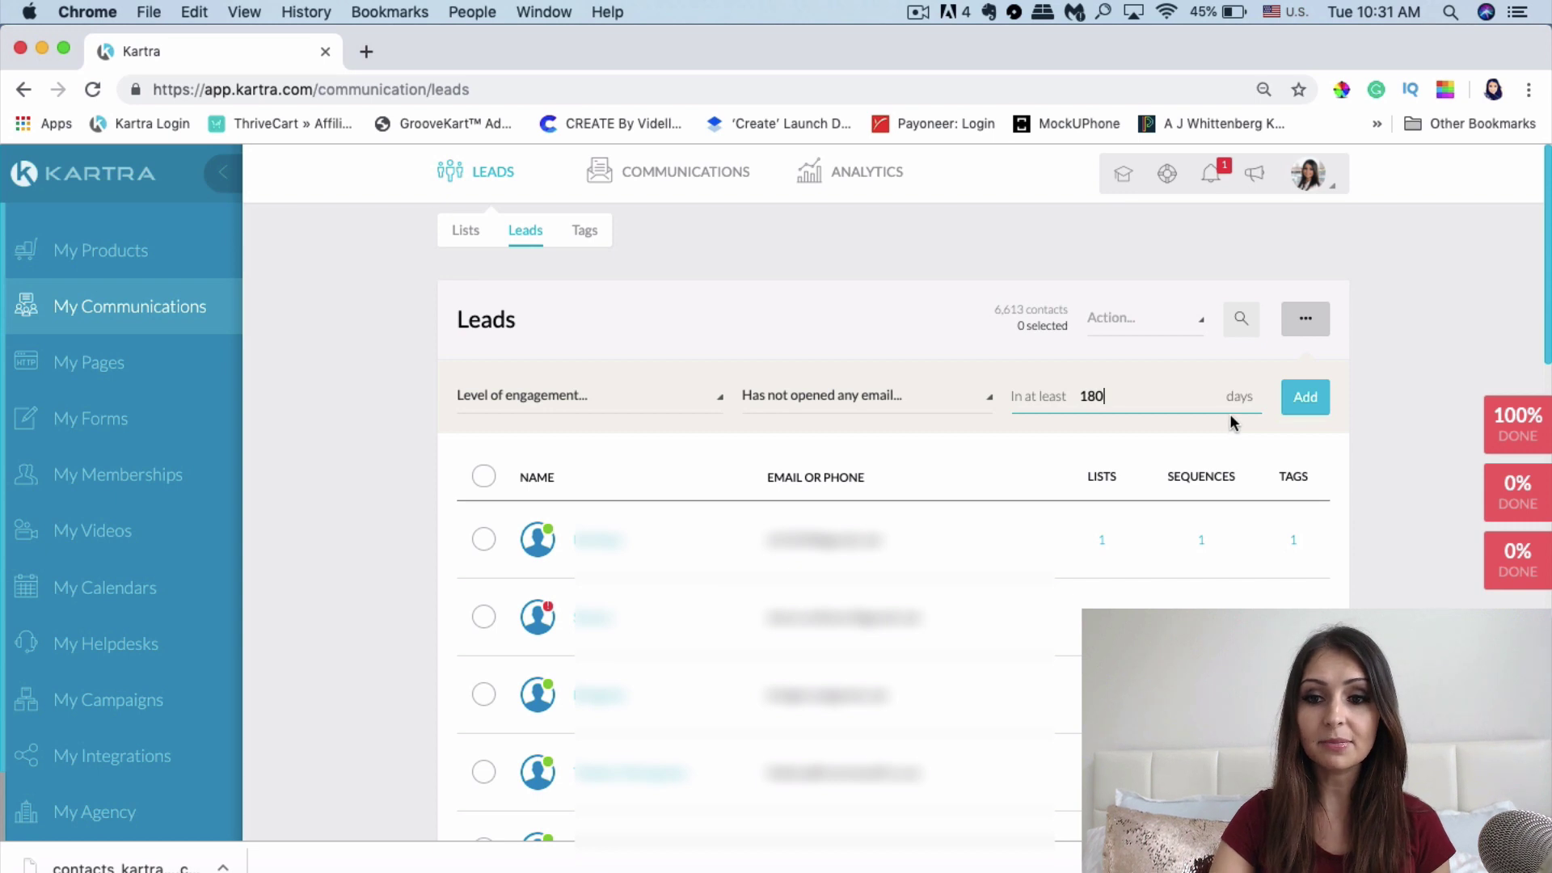
{"action": "left_click", "coordinate": [1310, 404]}
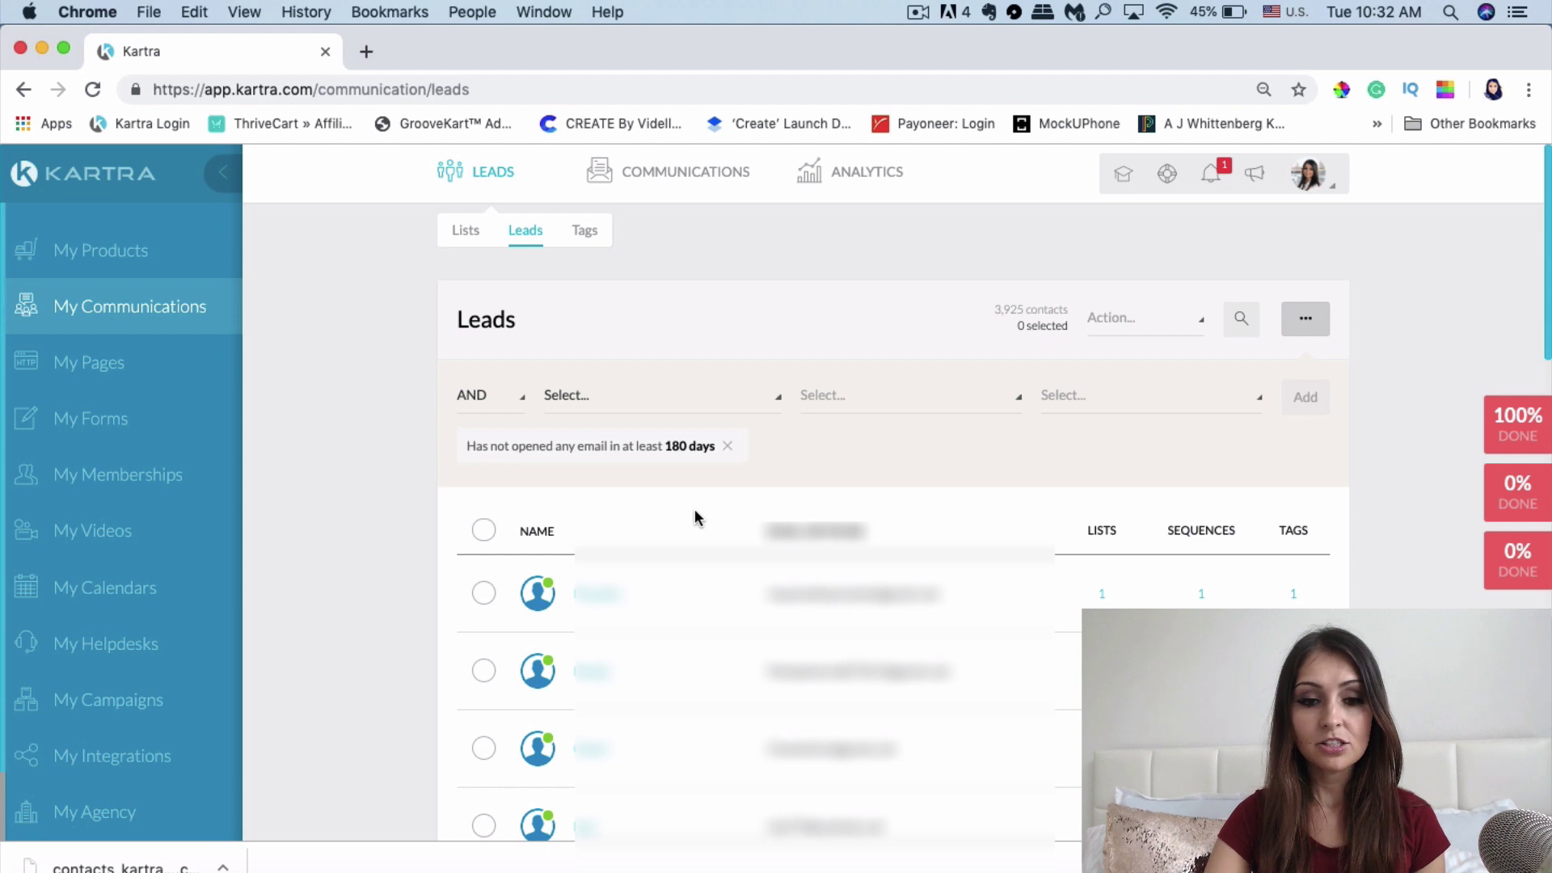
Select all 3,925 filtered leads and export them to CSV via the Action menu
{"action": "left_click", "coordinate": [485, 532]}
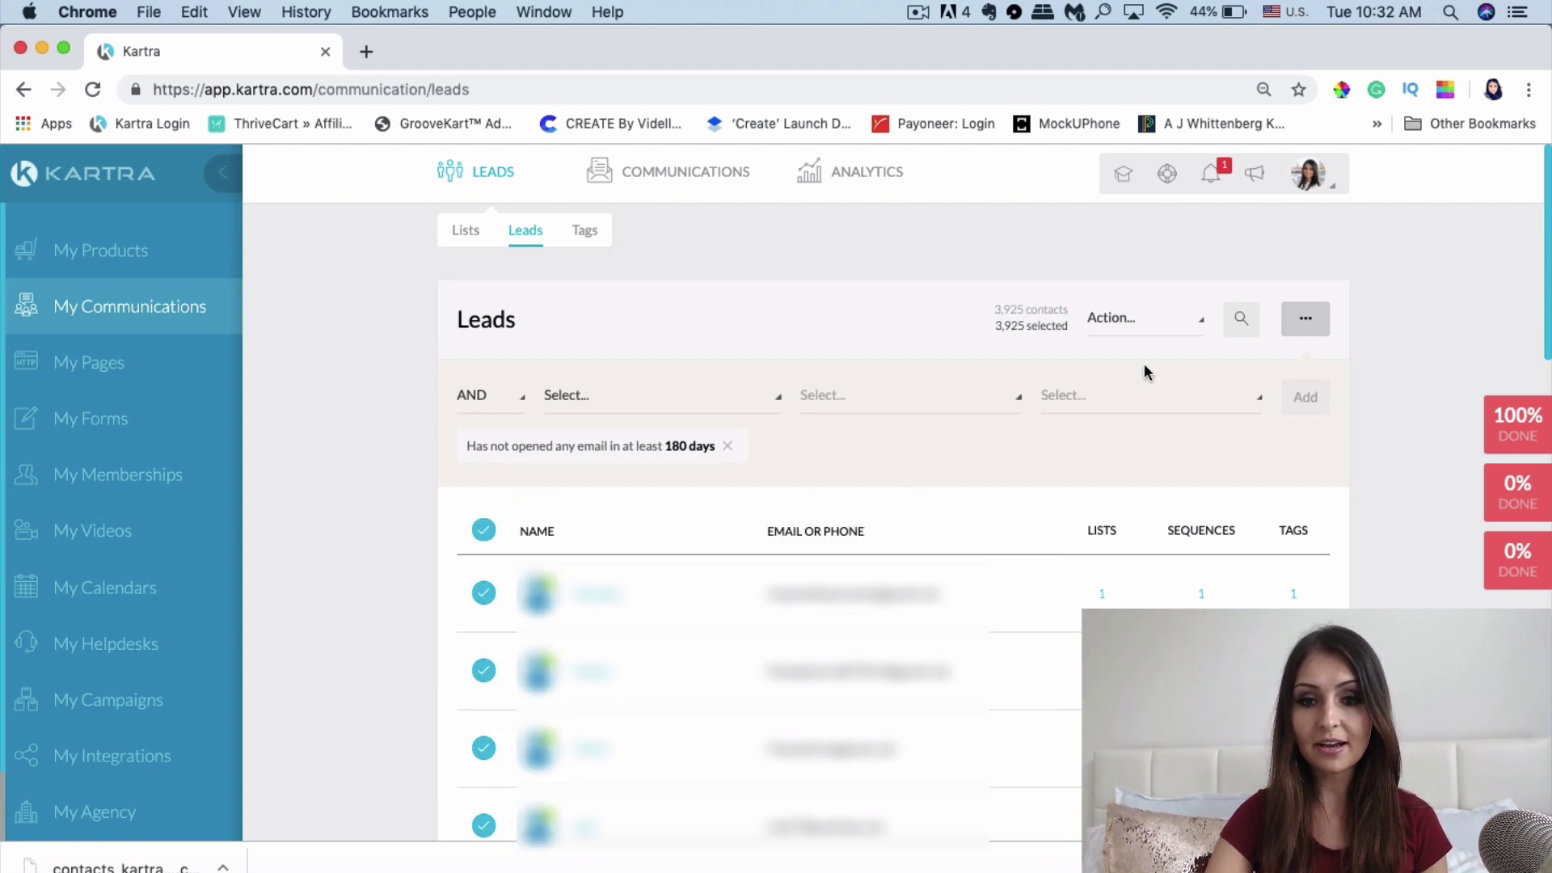
{"action": "left_click", "coordinate": [1156, 321]}
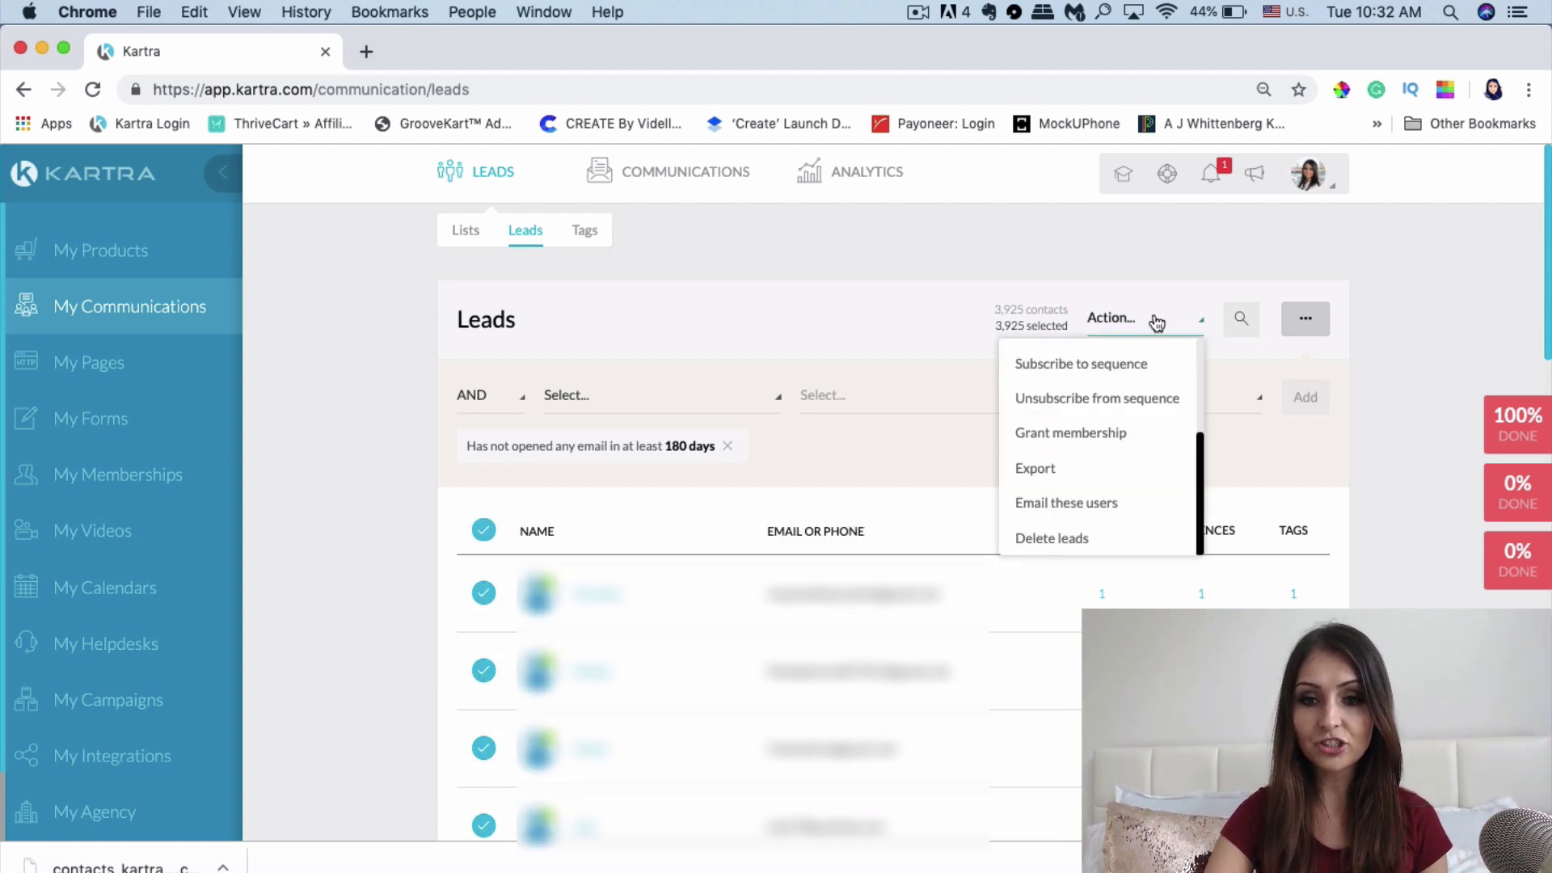
{"action": "left_click", "coordinate": [1060, 470]}
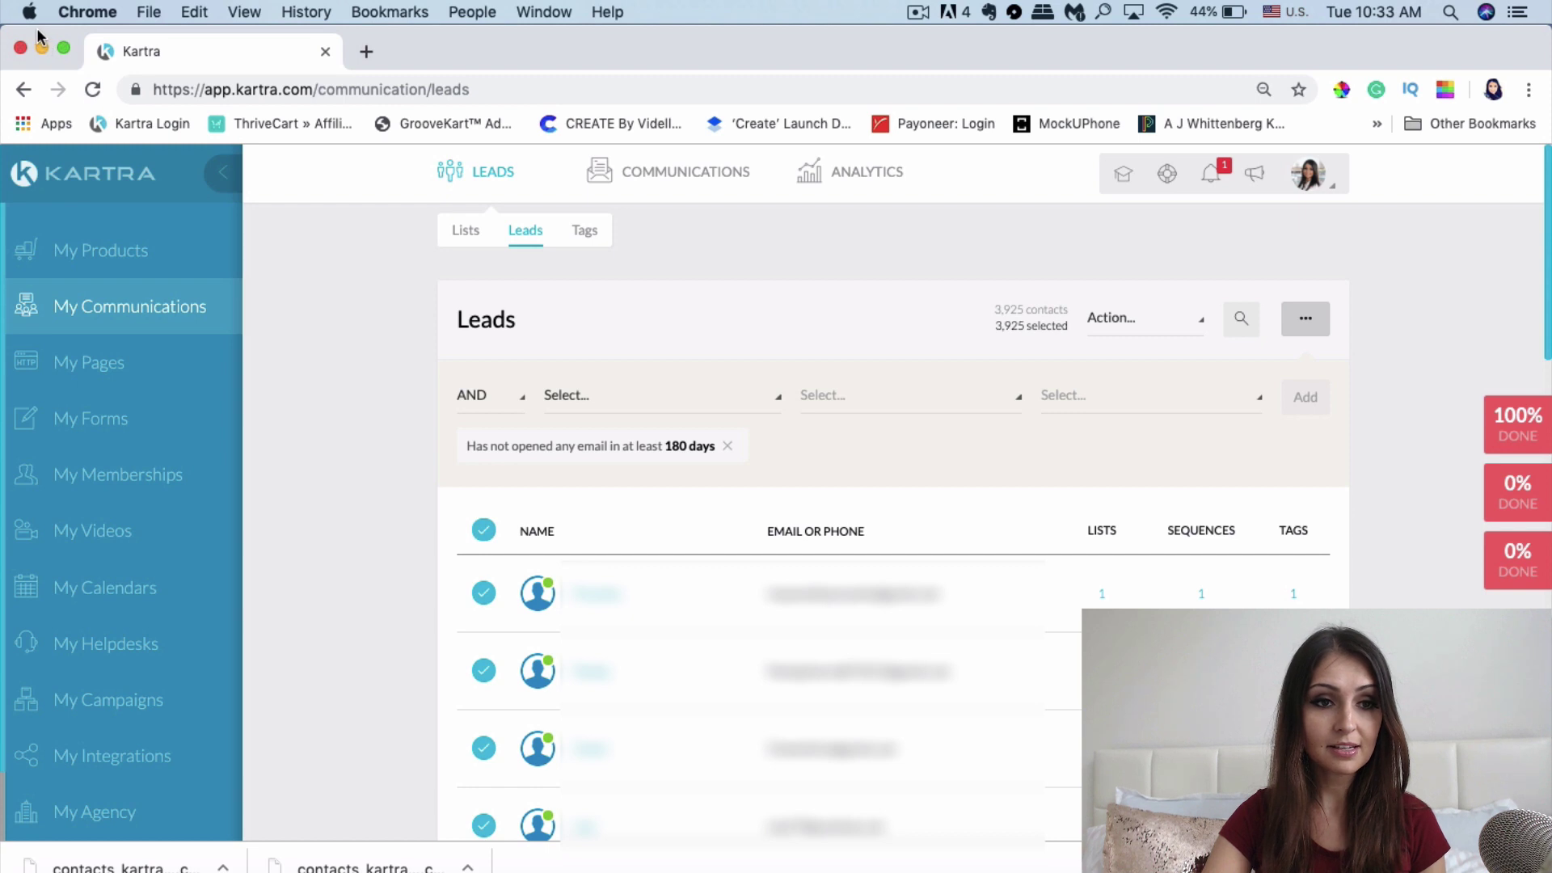
Drag the inactive-leads contacts_kartra CSV from the downloads bar onto the desktop
{"action": "left_click_drag", "start_coordinate": [42, 37], "coordinate": [190, 37]}
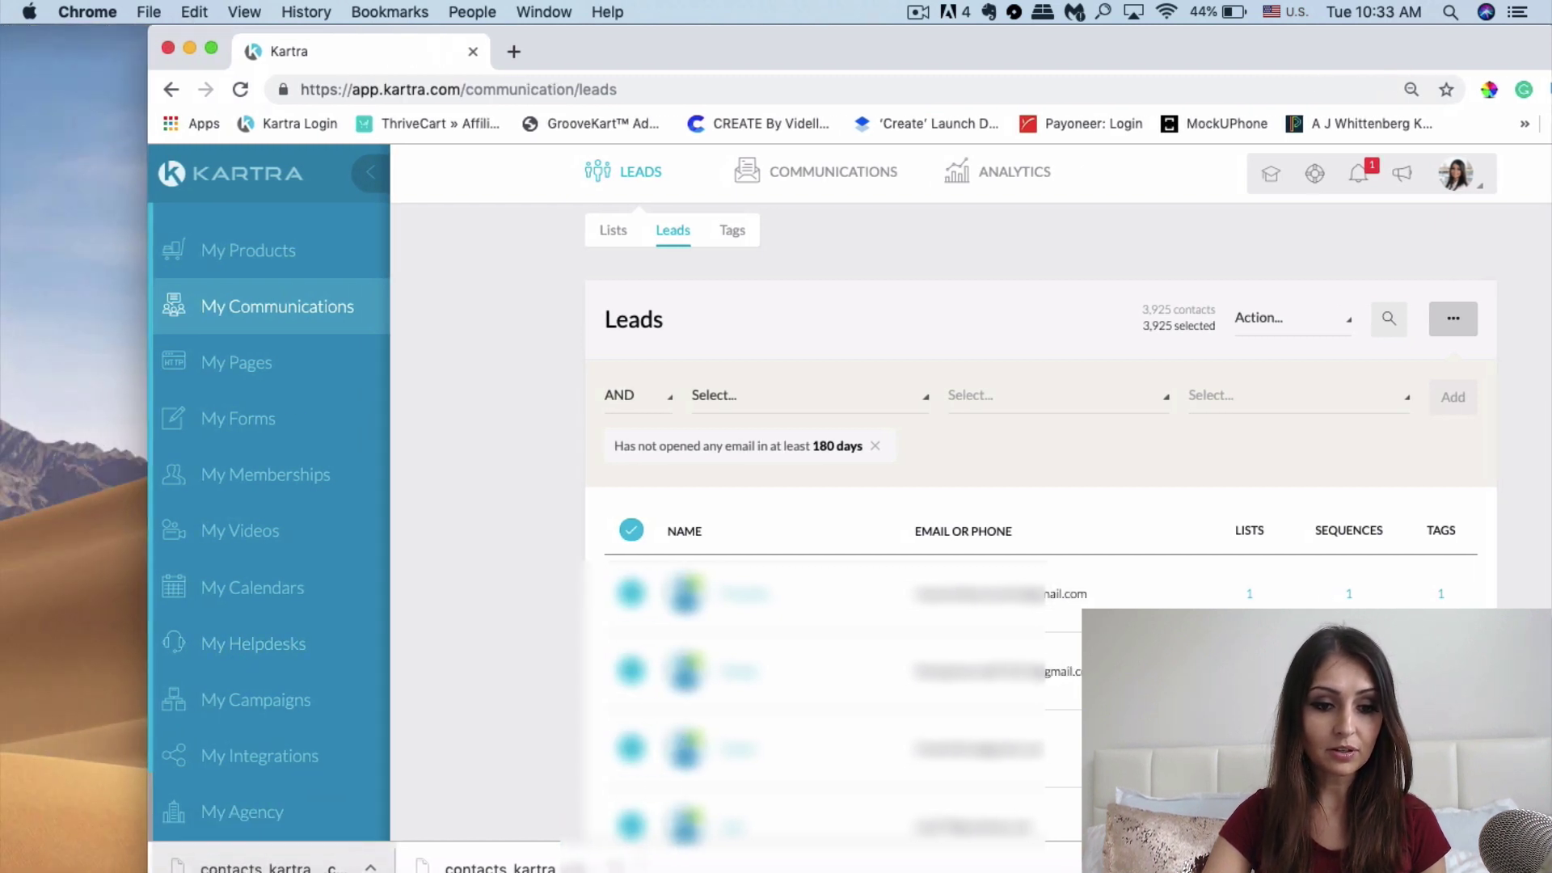
{"action": "left_click_drag", "start_coordinate": [235, 867], "coordinate": [49, 25]}
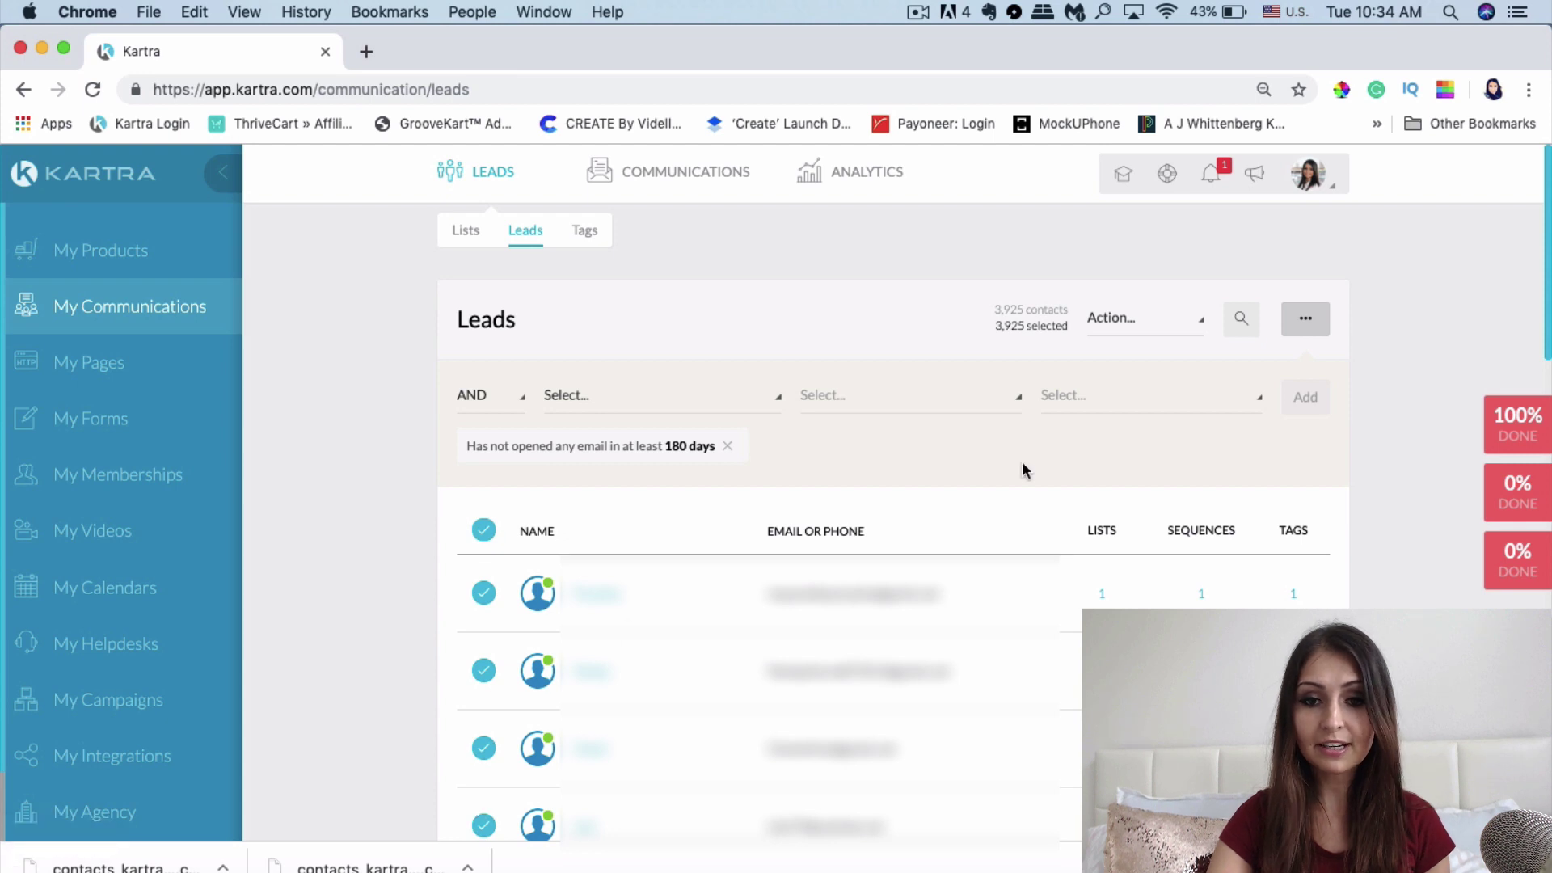
Delete the 3,925 selected inactive leads, confirm, and close the Thank You dialog
{"action": "left_click", "coordinate": [1154, 327]}
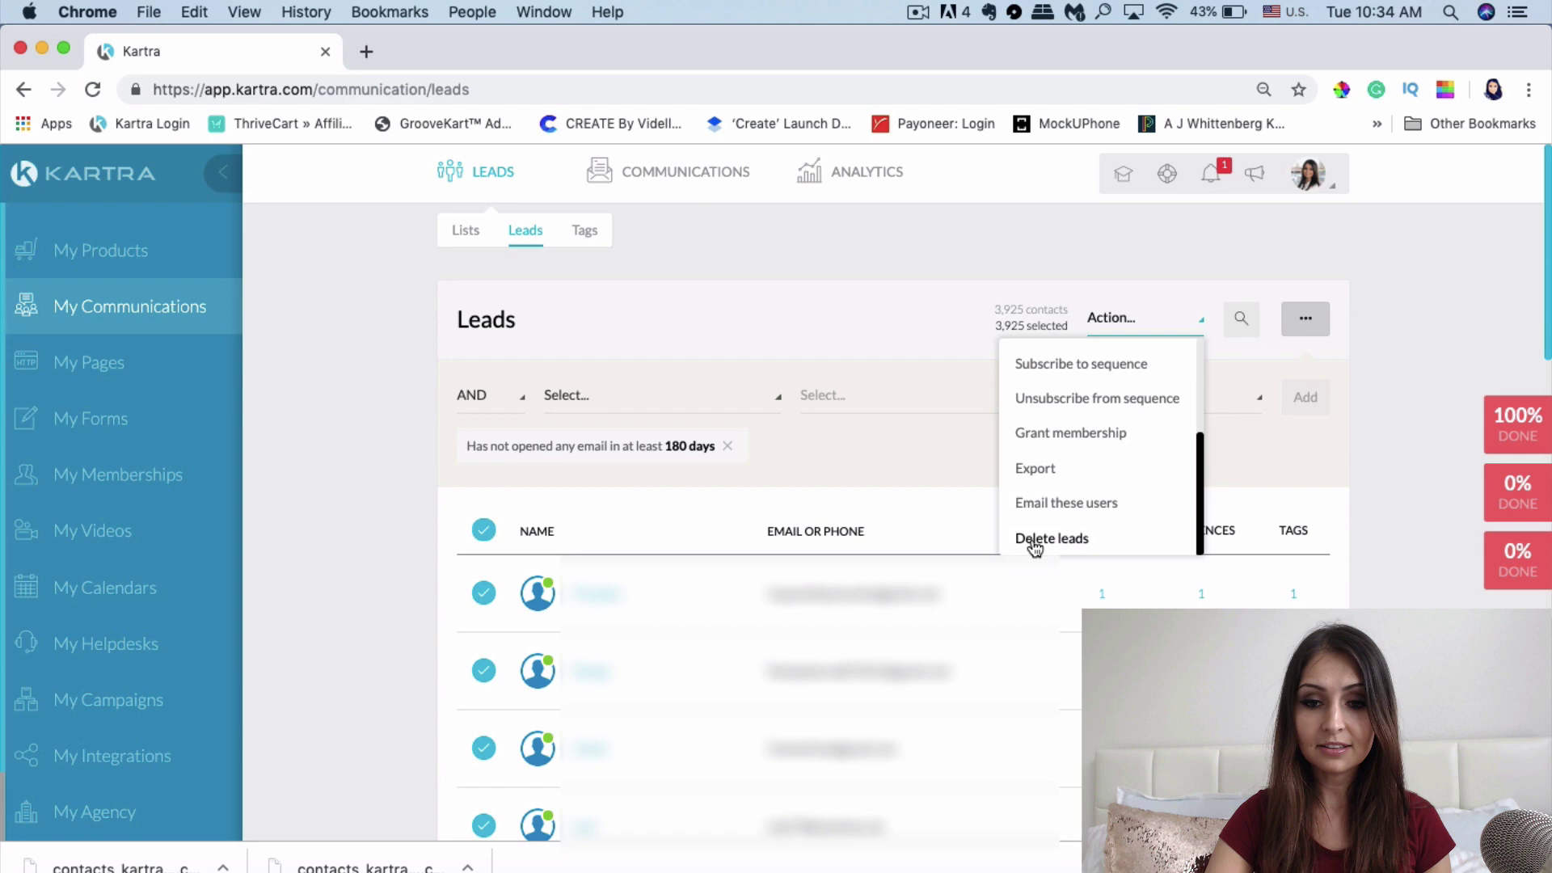
{"action": "left_click", "coordinate": [1075, 540]}
{"action": "left_click", "coordinate": [1062, 218]}
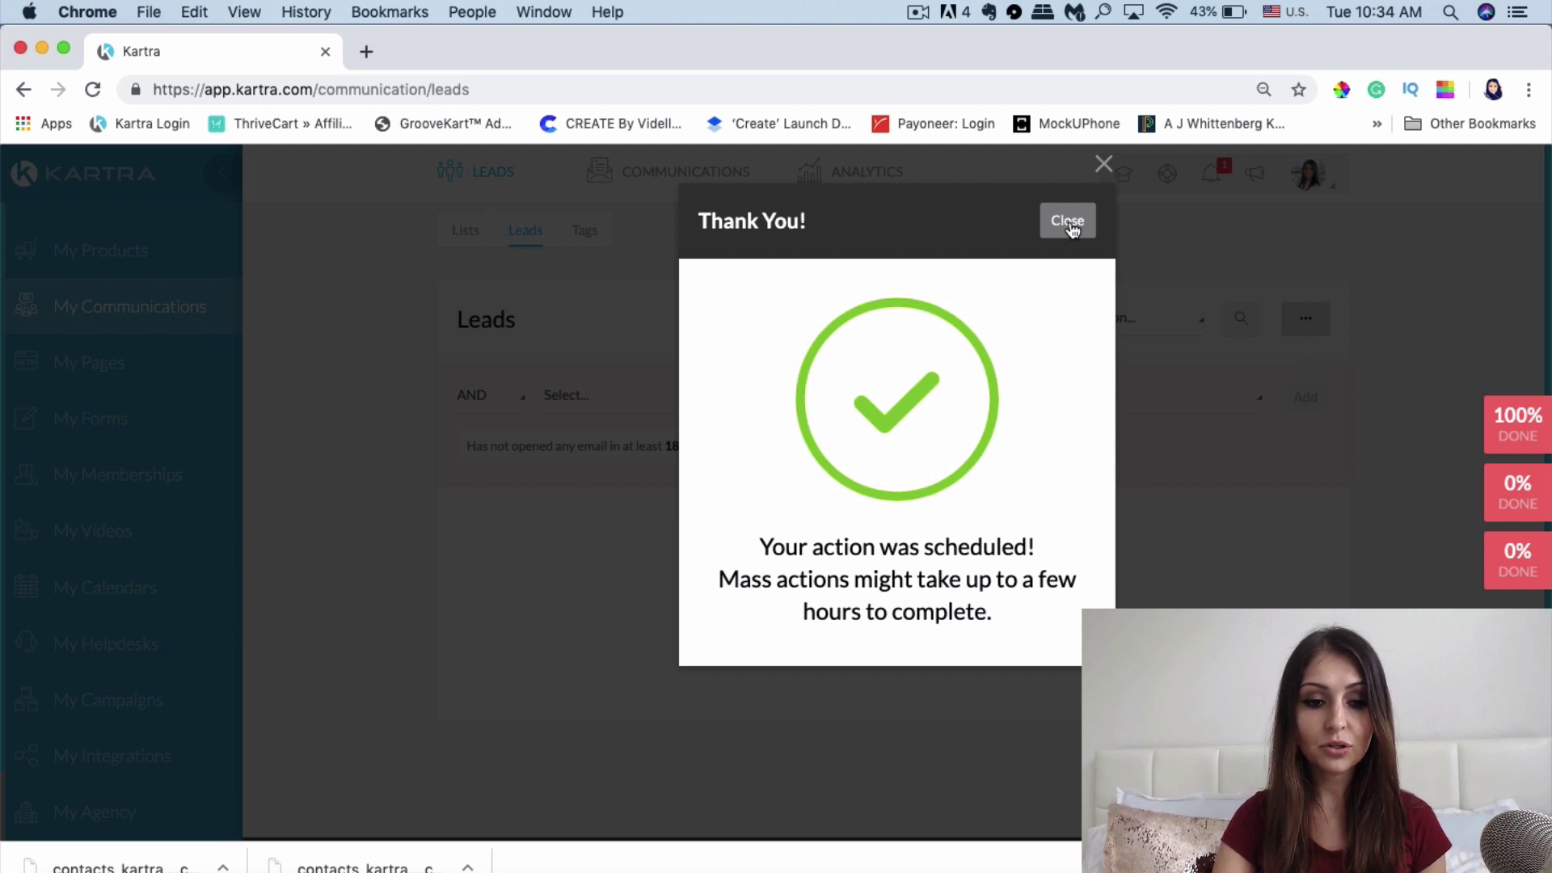
{"action": "left_click", "coordinate": [1068, 222]}
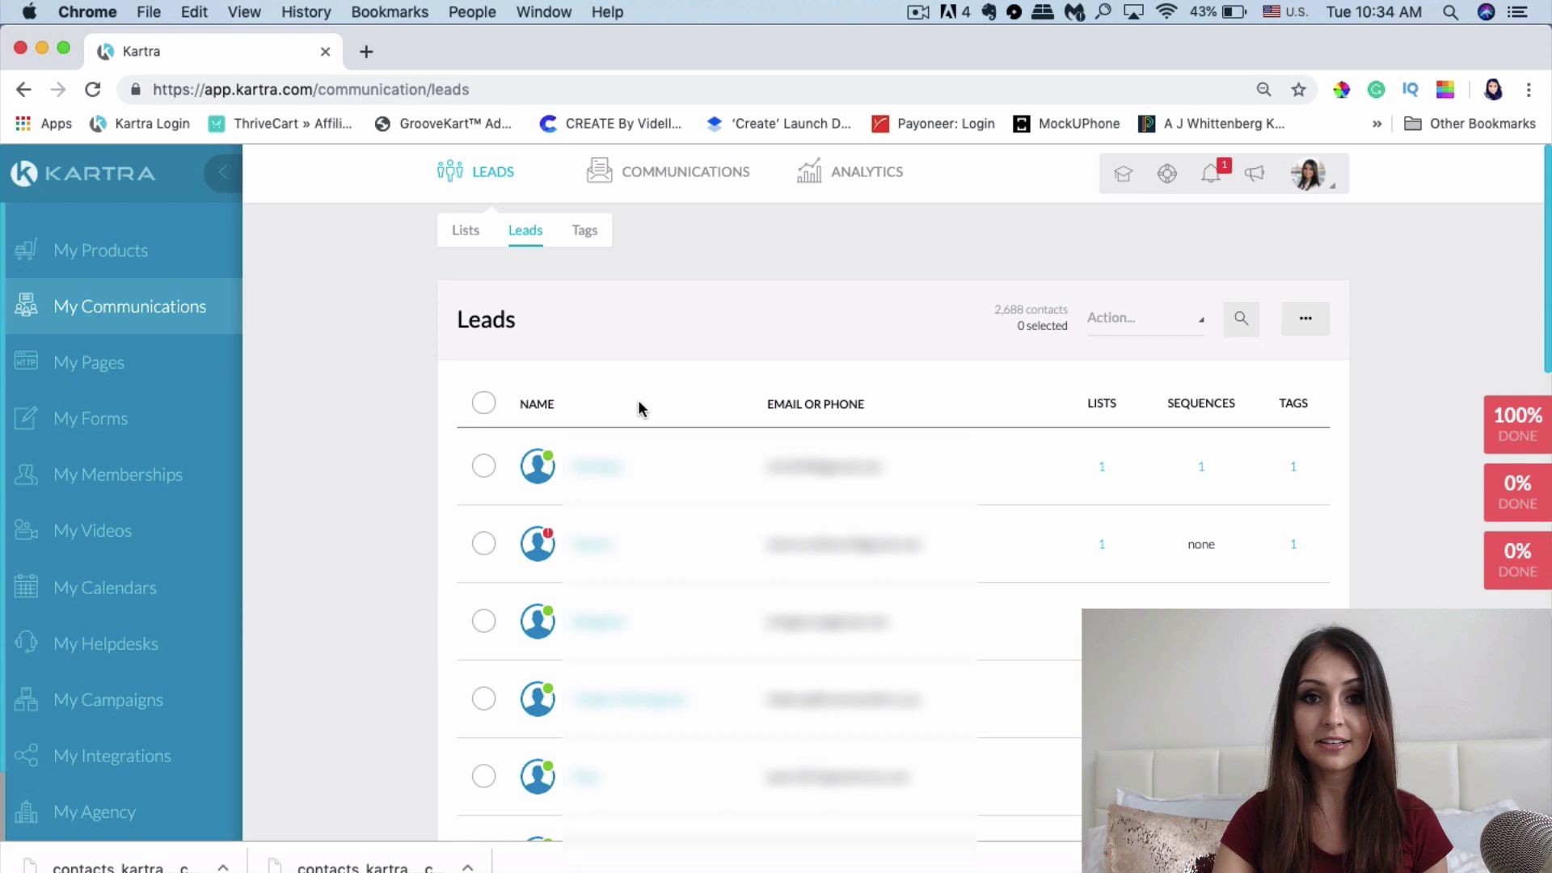
Select all 2,688 remaining leads and export them via the Action menu's Export
{"action": "left_click", "coordinate": [482, 404]}
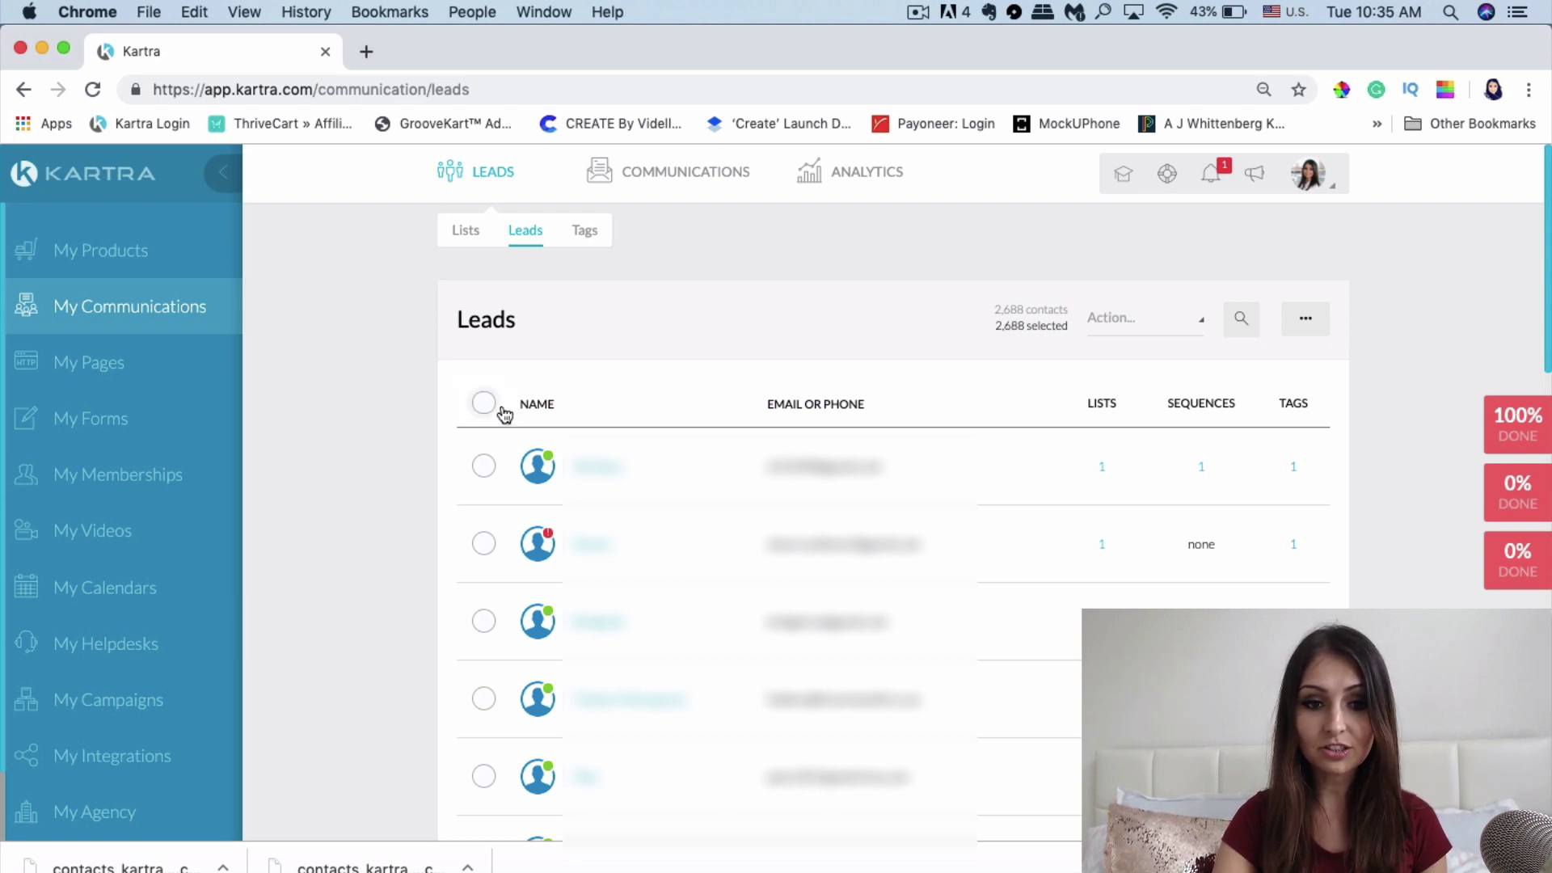
{"action": "left_click", "coordinate": [1117, 327]}
{"action": "scroll", "coordinate": [1047, 486], "scroll_direction": "down", "scroll_amount": 3}
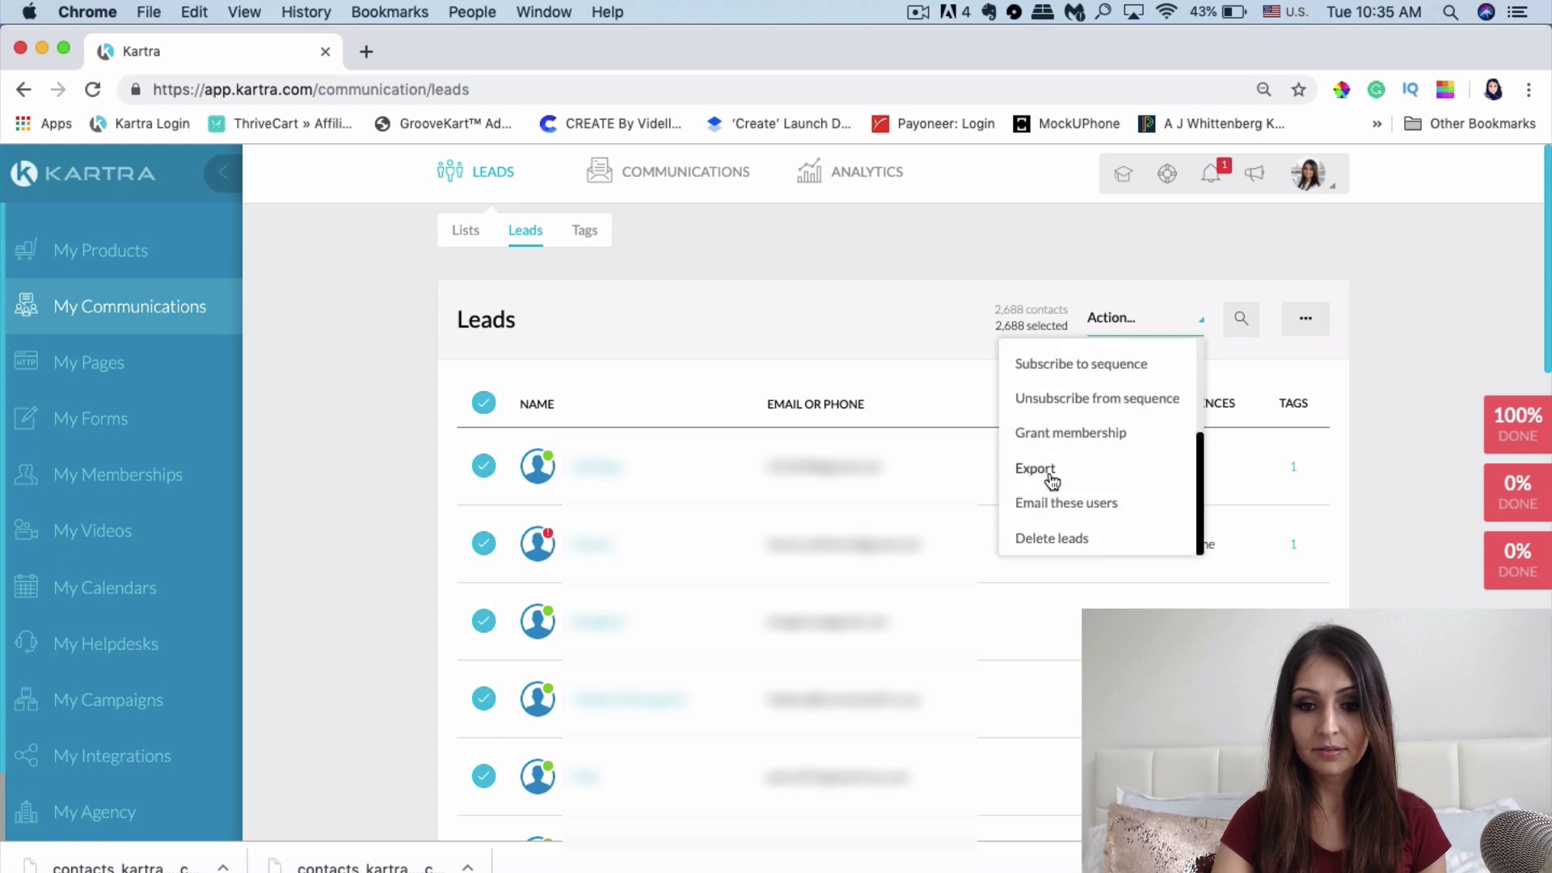
{"action": "left_click", "coordinate": [1043, 470]}
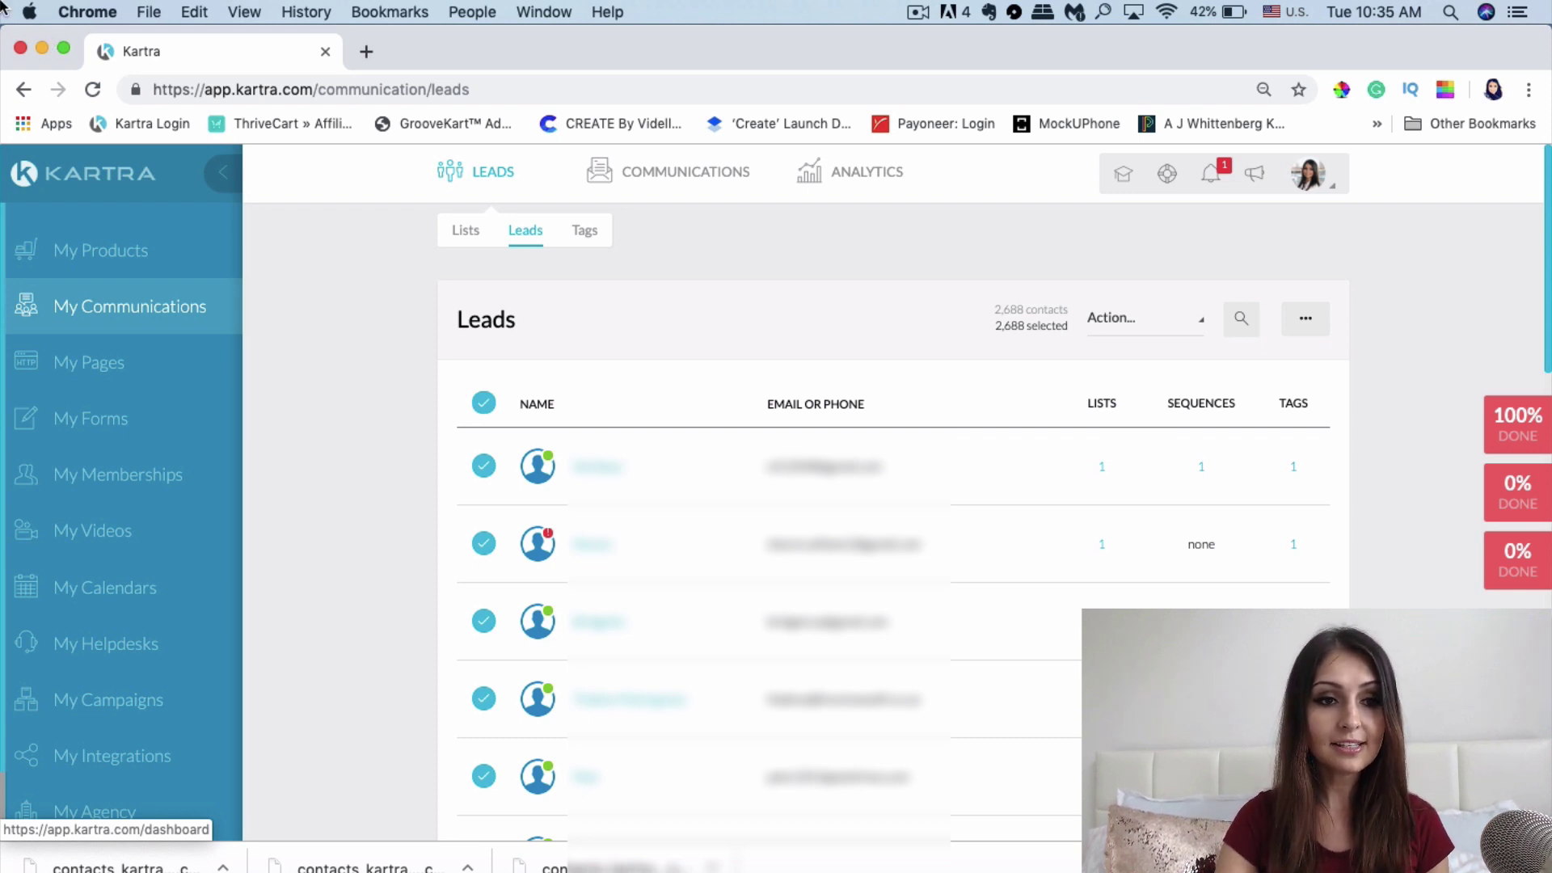
Drop the third contacts CSV onto the desktop and move Chrome back into place
{"action": "left_click_drag", "start_coordinate": [60, 26], "coordinate": [167, 26]}
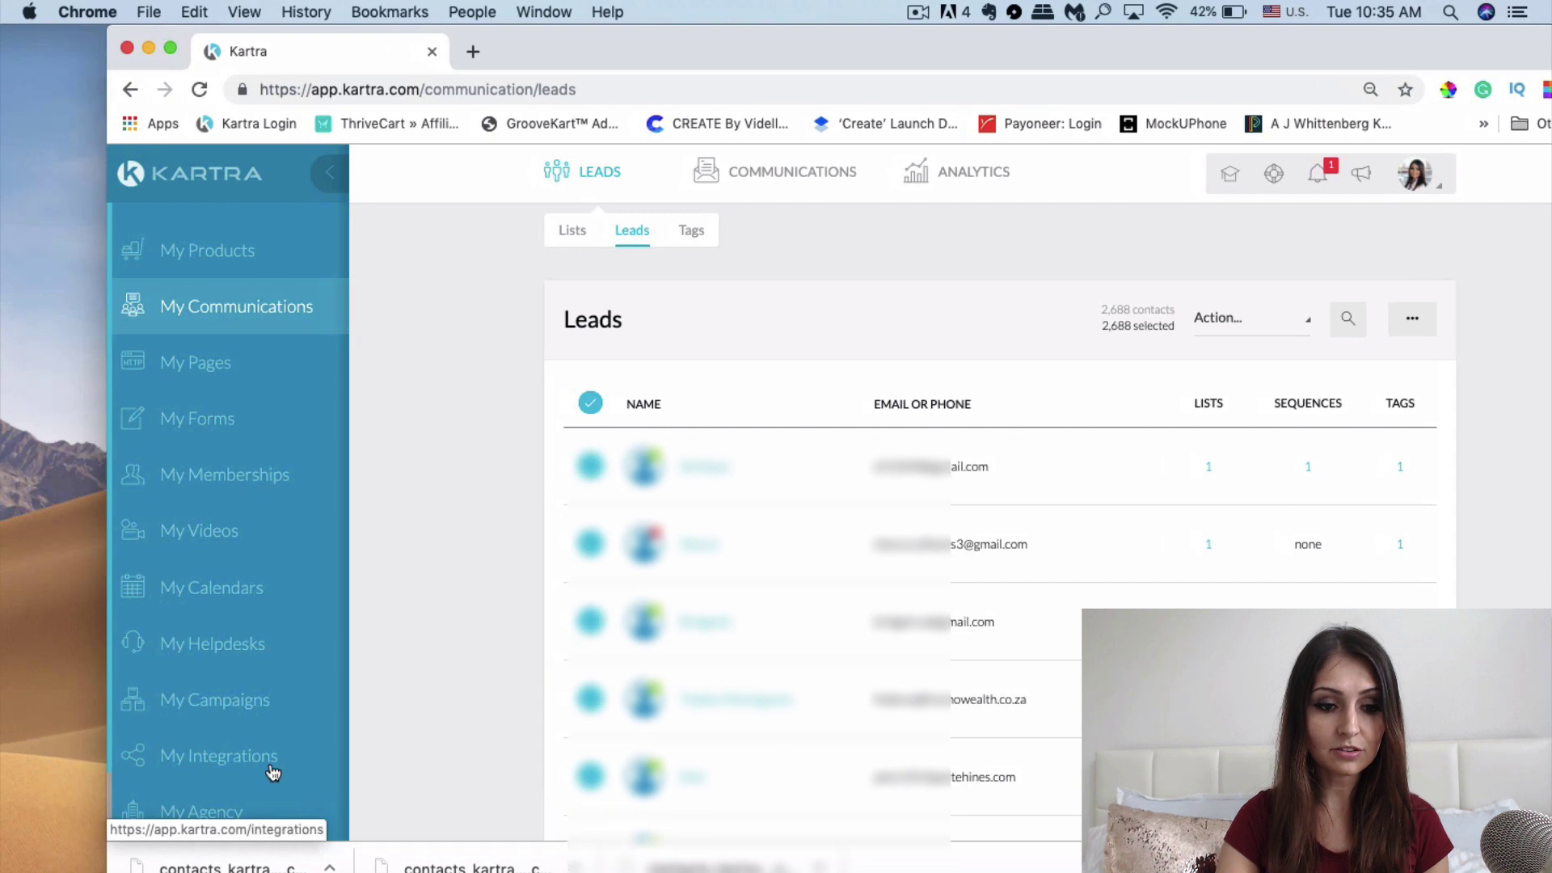
{"action": "left_click_drag", "start_coordinate": [206, 858], "coordinate": [50, 400]}
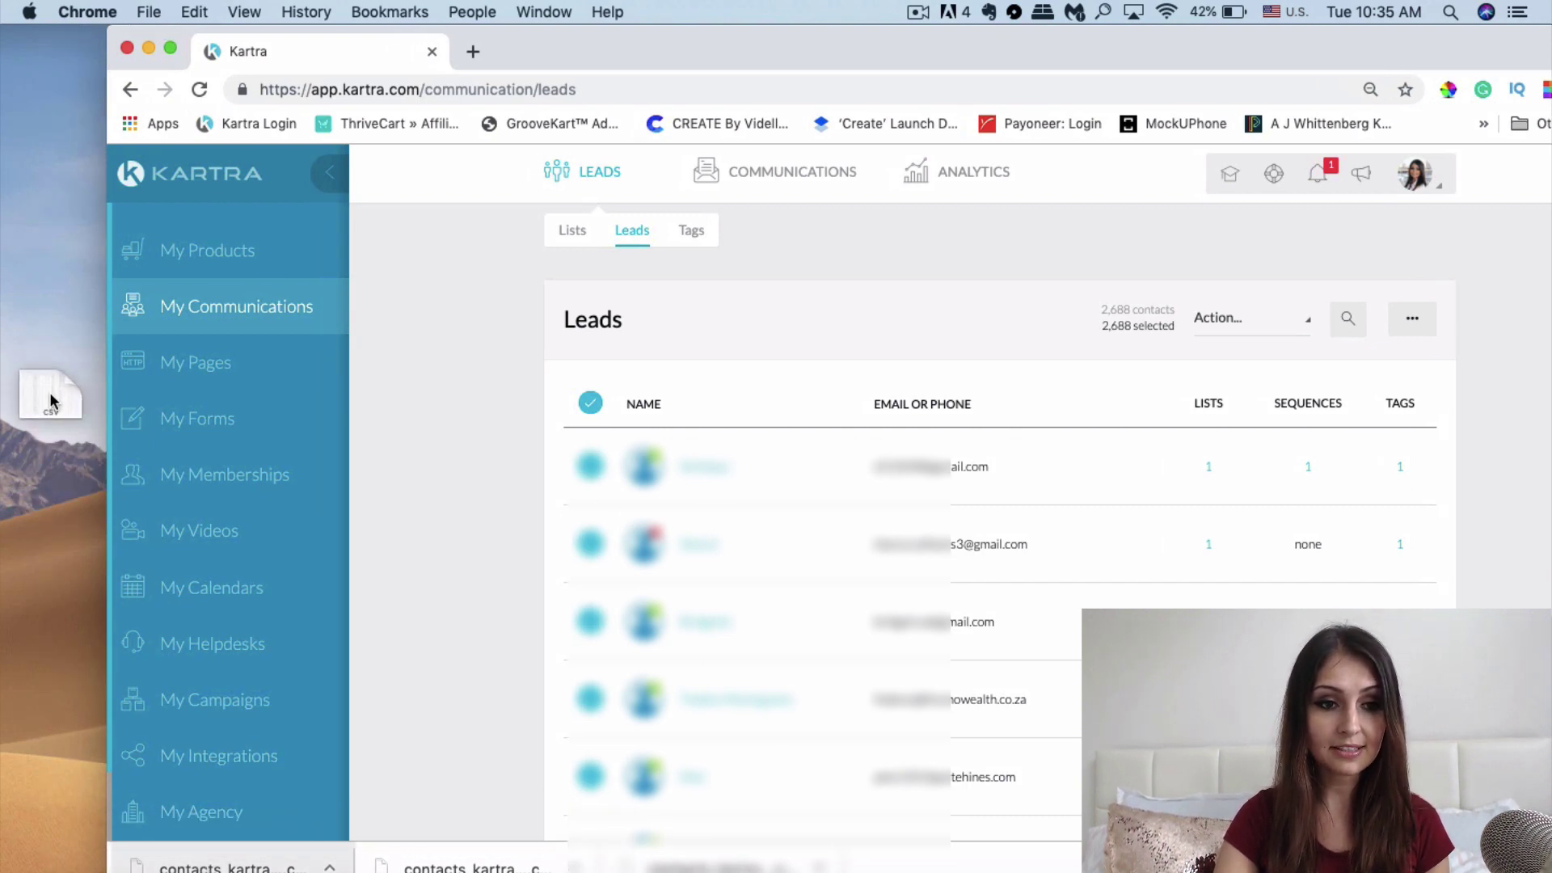
{"action": "left_click_drag", "start_coordinate": [50, 400], "coordinate": [49, 402]}
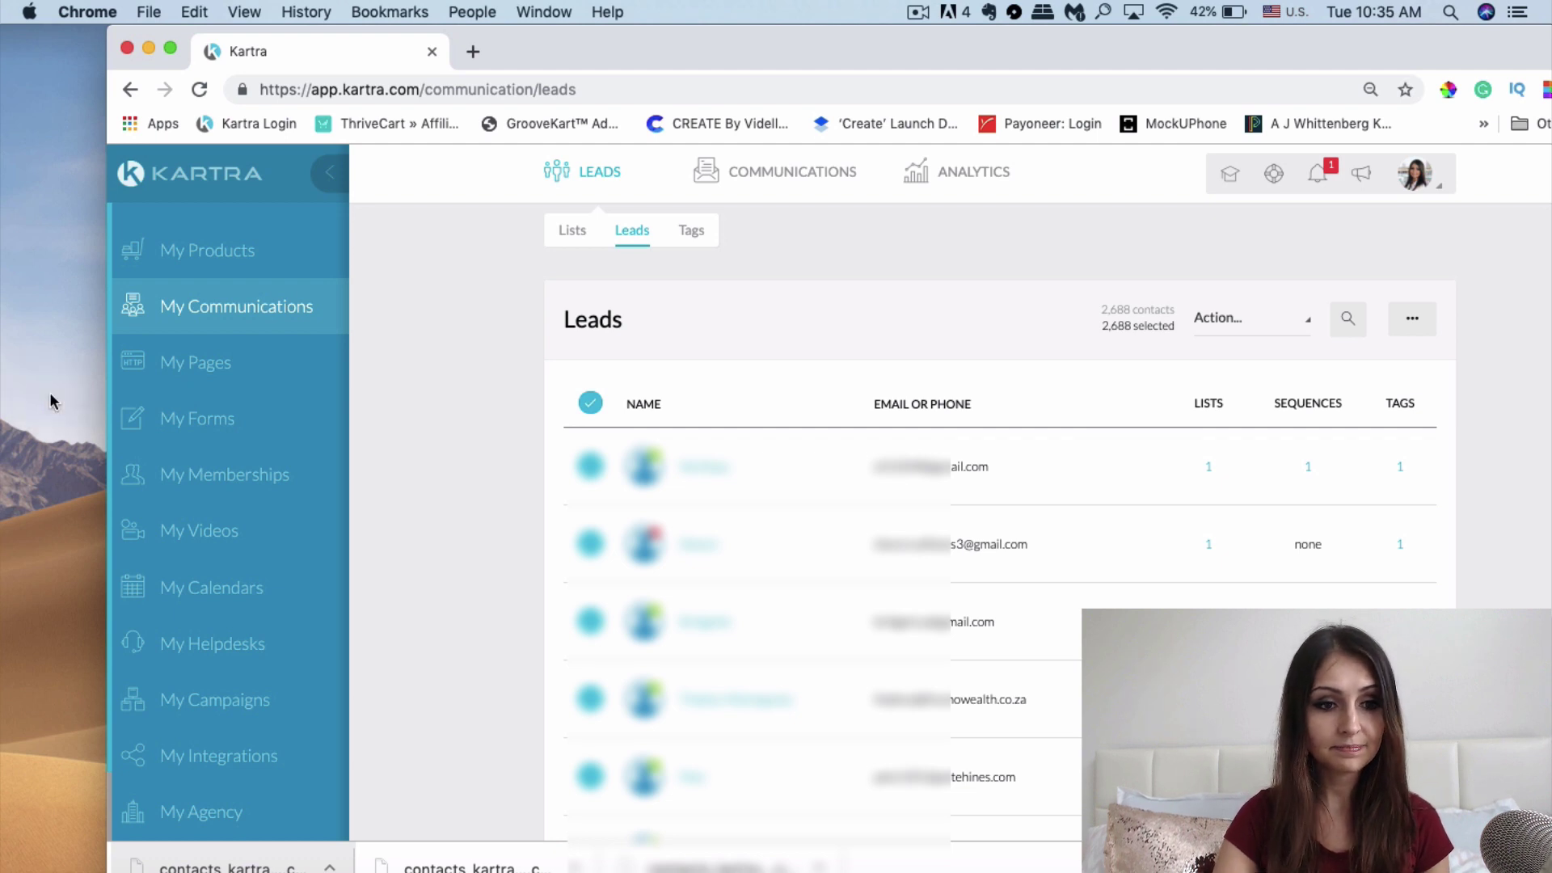
{"action": "left_click_drag", "start_coordinate": [624, 44], "coordinate": [525, 37]}
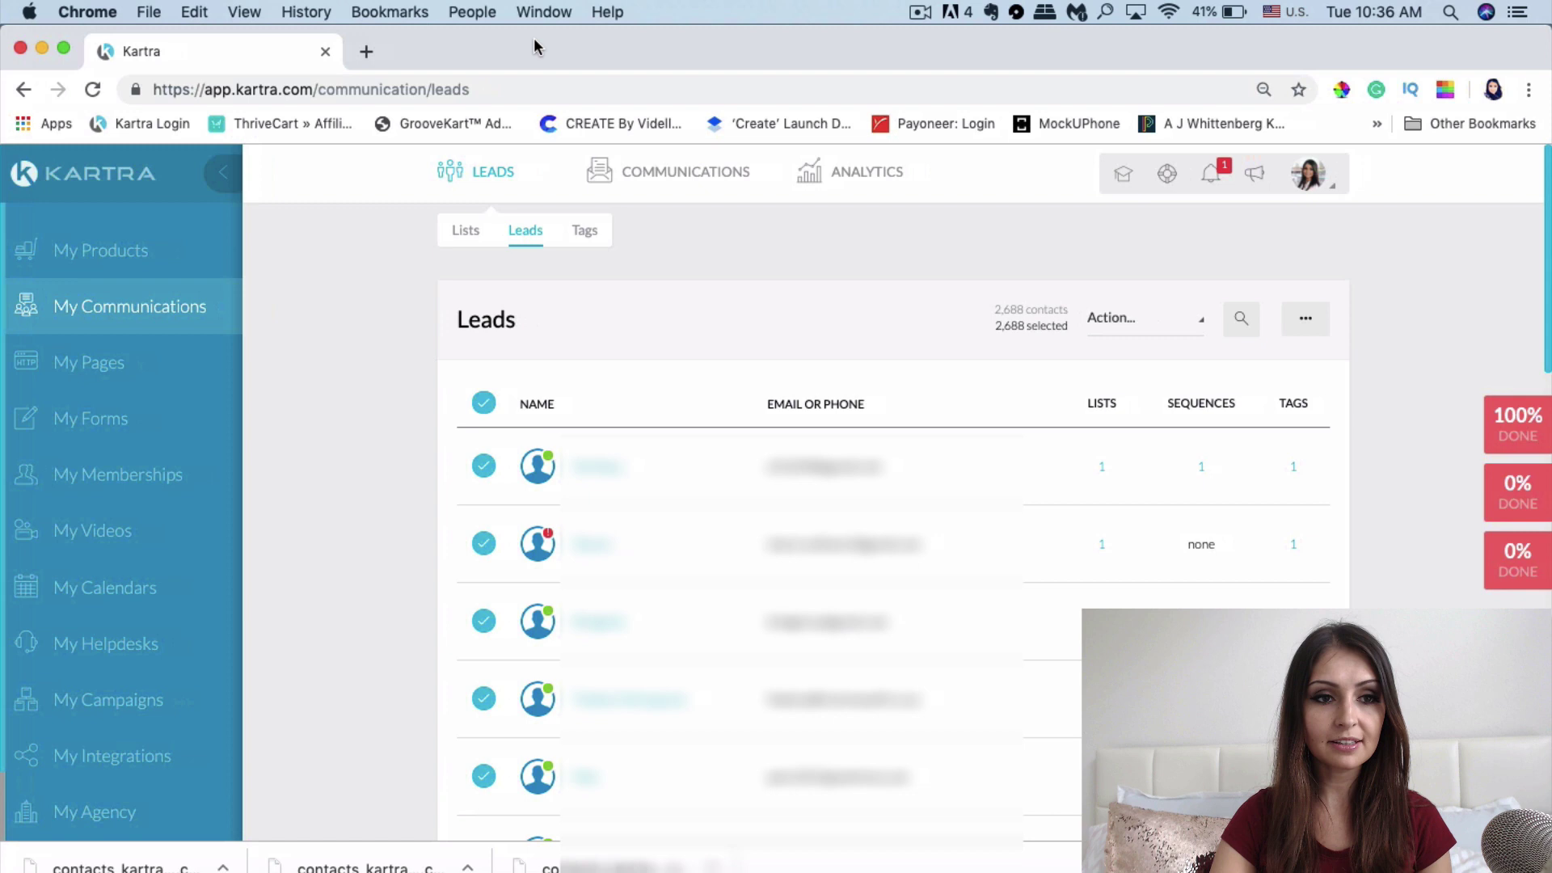